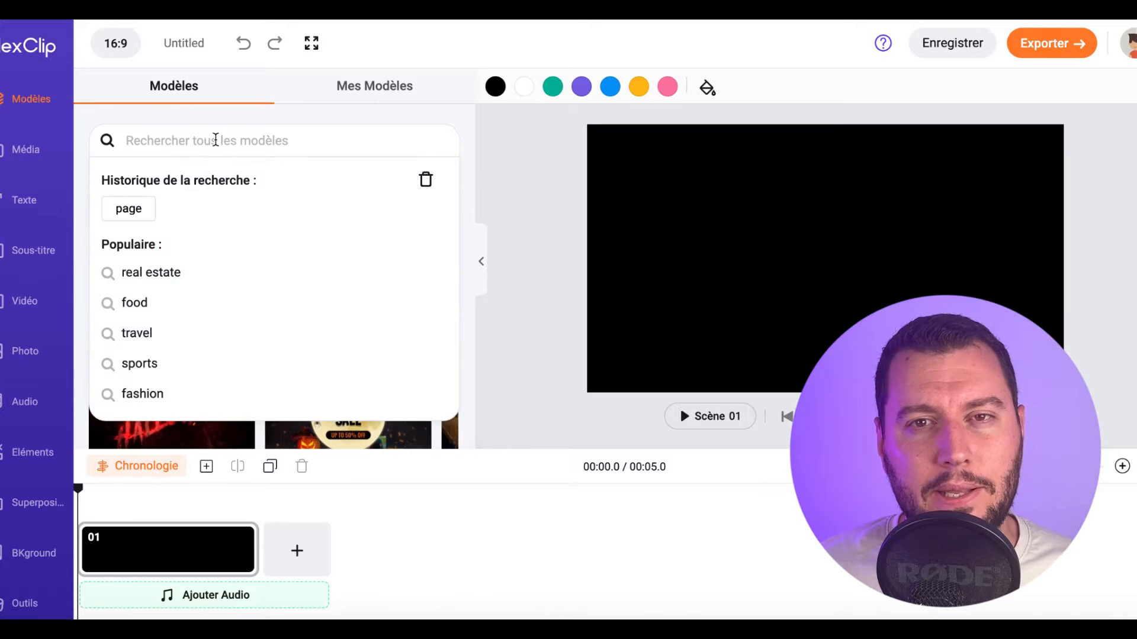
# Search the video template library for "halloween"
pyautogui.write('hallo')
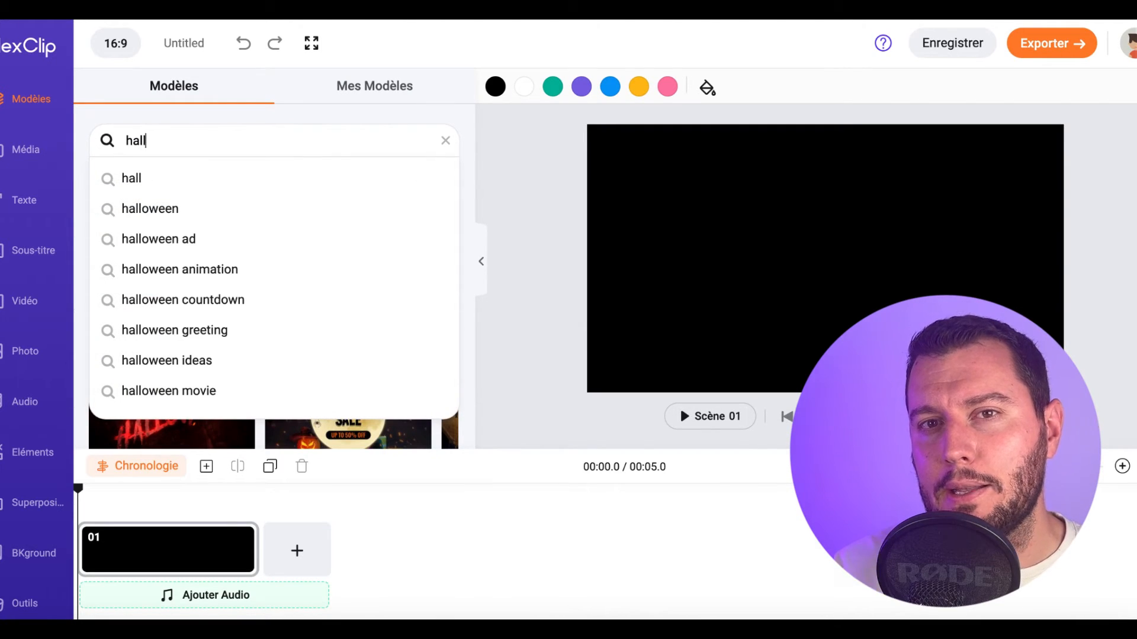
pyautogui.write('ween')
pyautogui.press('Return')
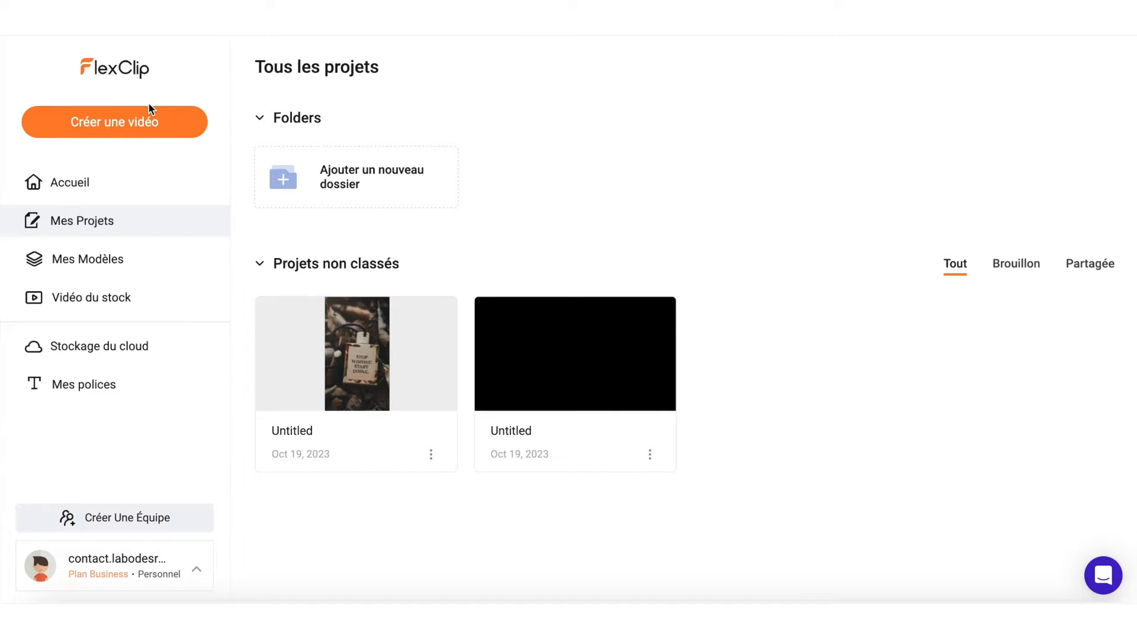
# Create a new 16:9 video project in Mode chronologie and dismiss the media import prompt
pyautogui.click(152, 126)
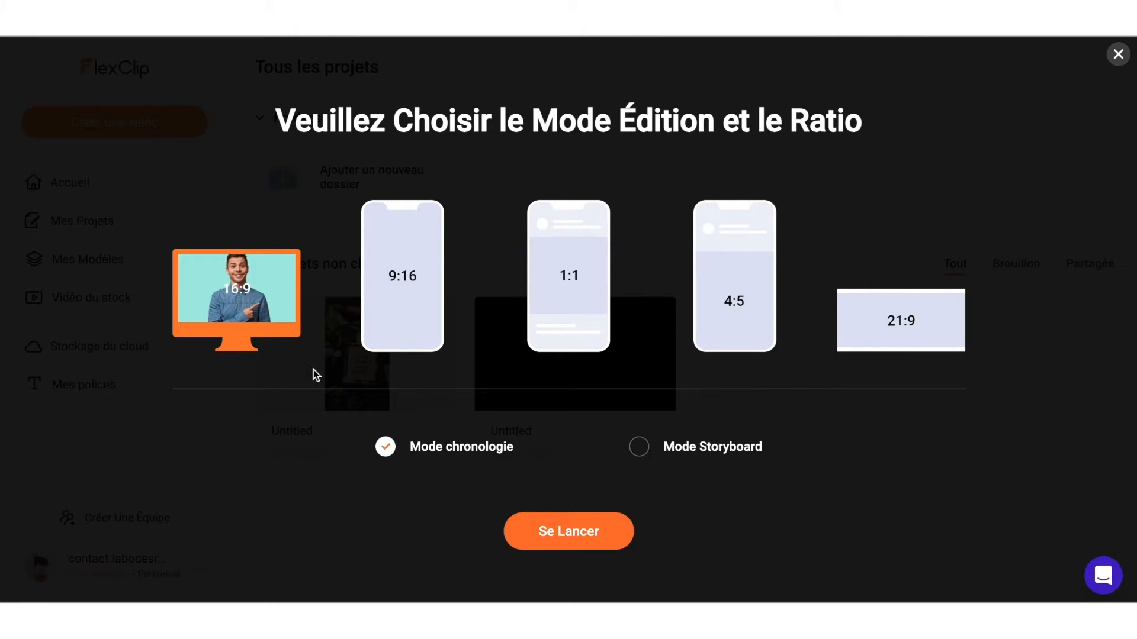
pyautogui.click(557, 529)
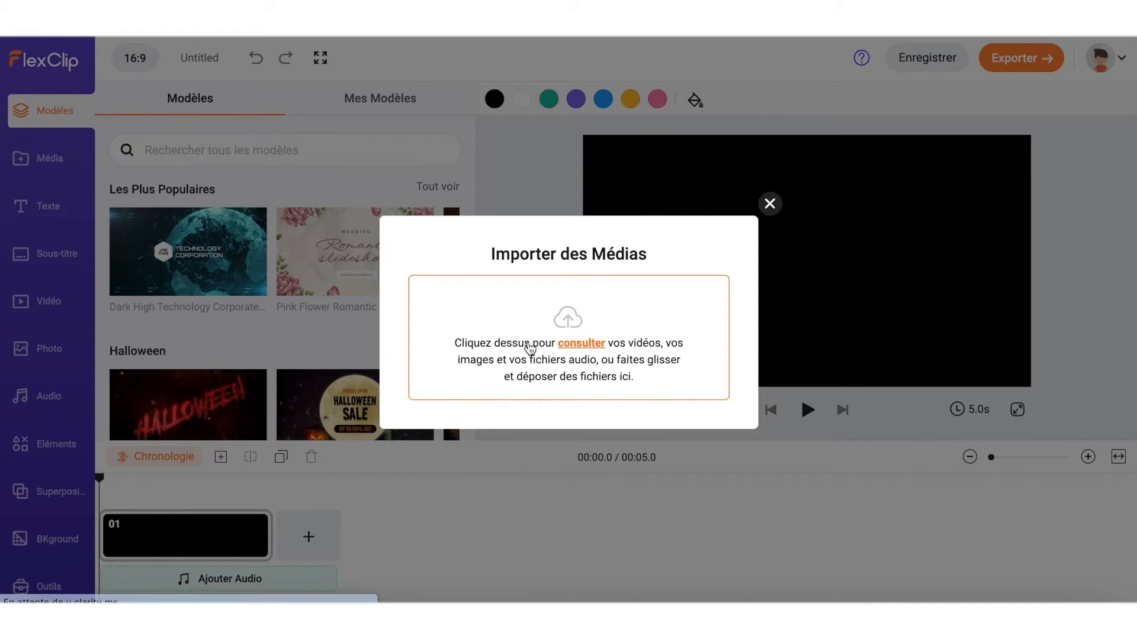
pyautogui.click(770, 204)
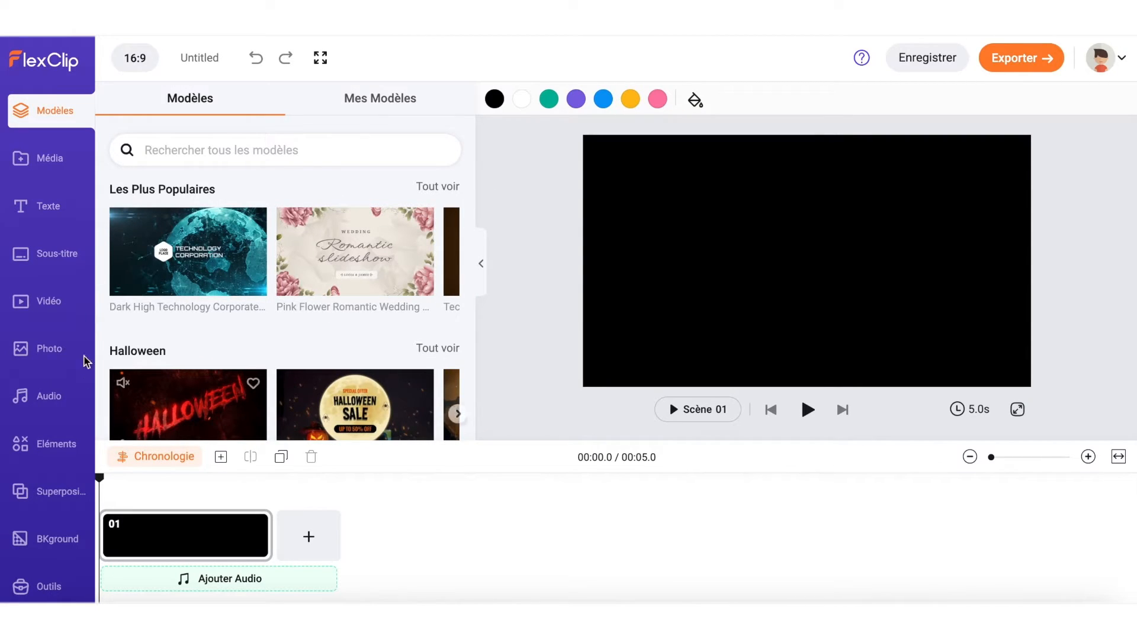
# Browse the categories of video templates in the library
pyautogui.click(204, 152)
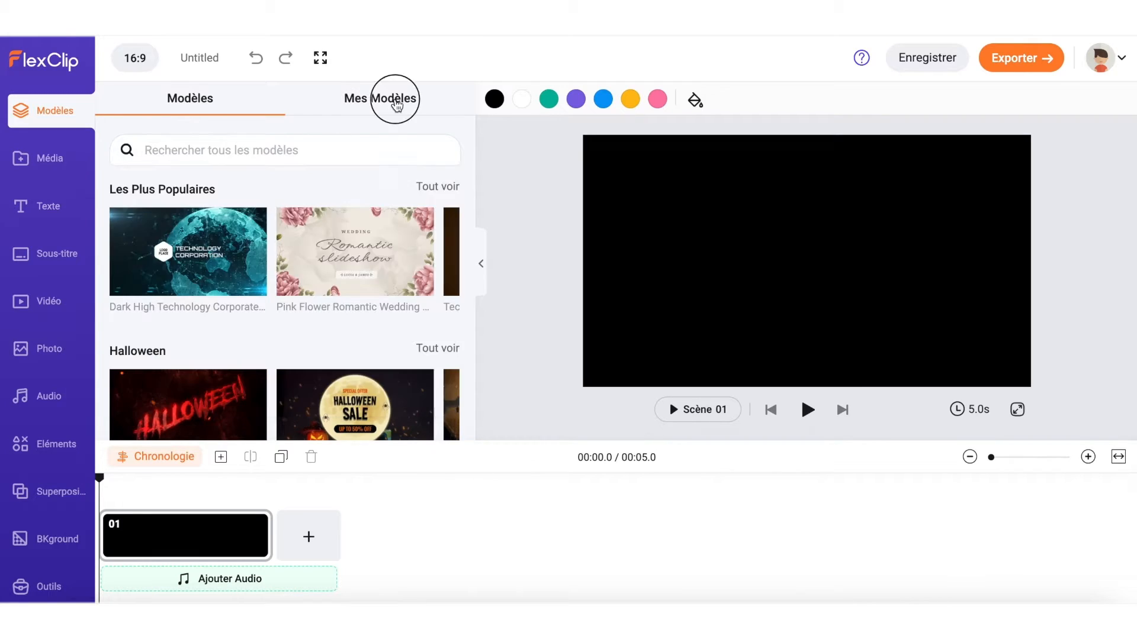
pyautogui.scroll(-10, 233, 323)
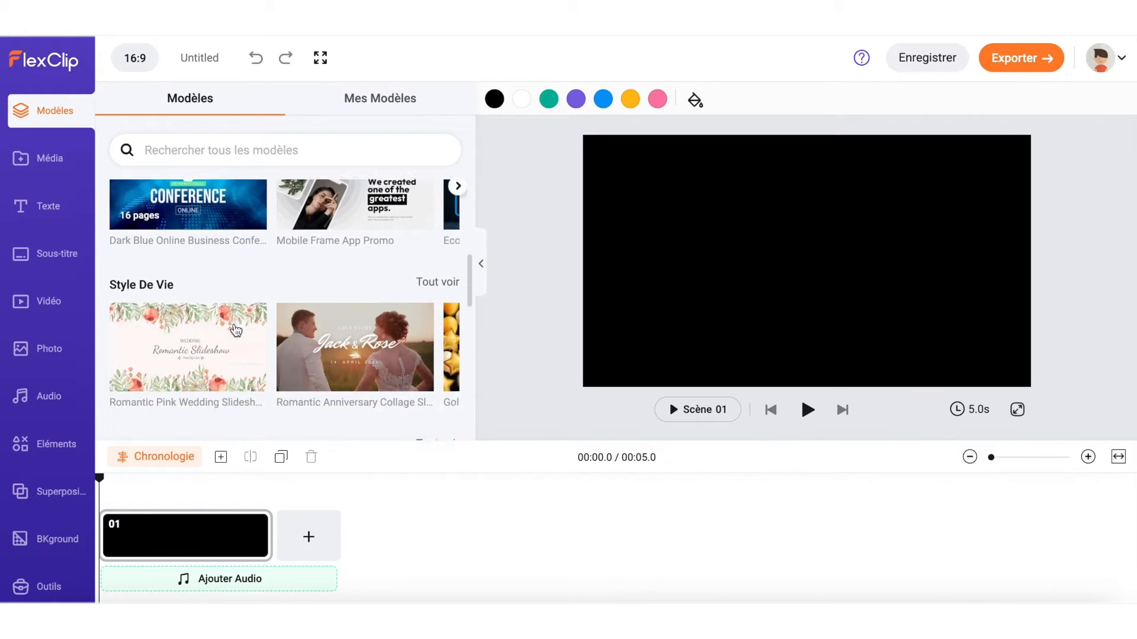
pyautogui.scroll(-3, 233, 323)
pyautogui.click(48, 112)
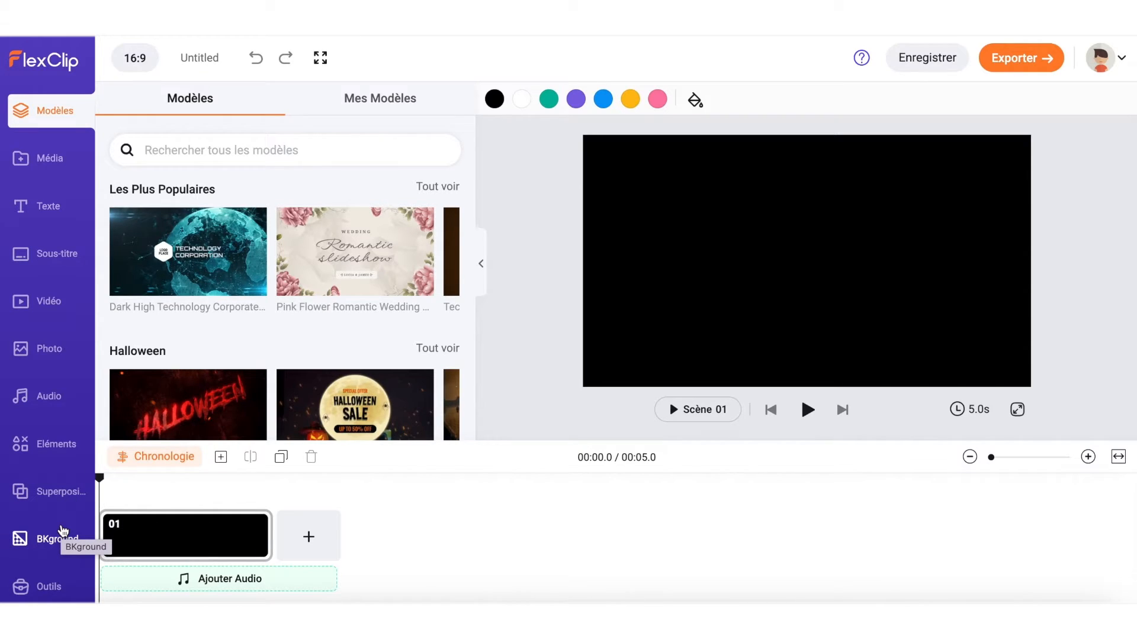
# Look over the available AI tools and the Text vers Vidéo form
pyautogui.click(49, 589)
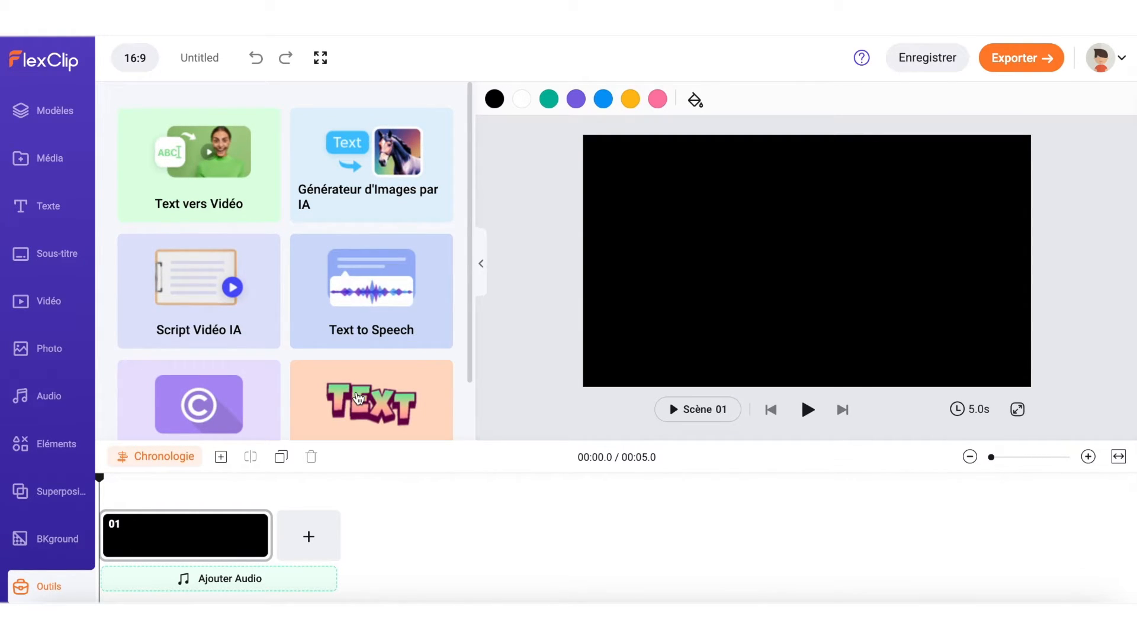
pyautogui.scroll(-1, 358, 398)
pyautogui.scroll(1, 296, 296)
pyautogui.click(200, 171)
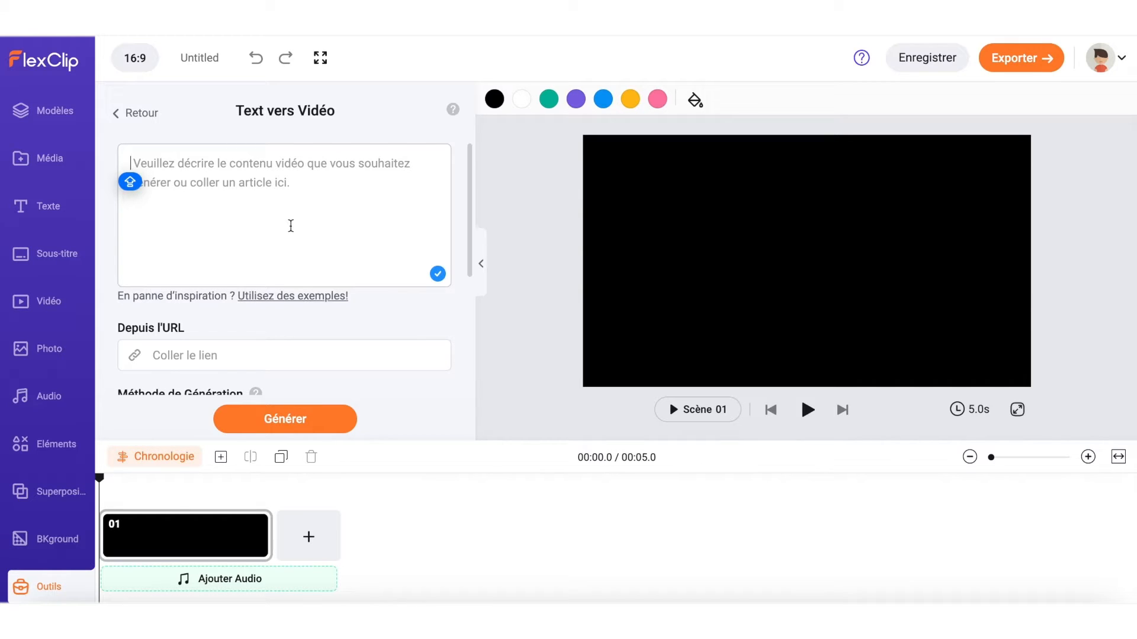
pyautogui.click(135, 114)
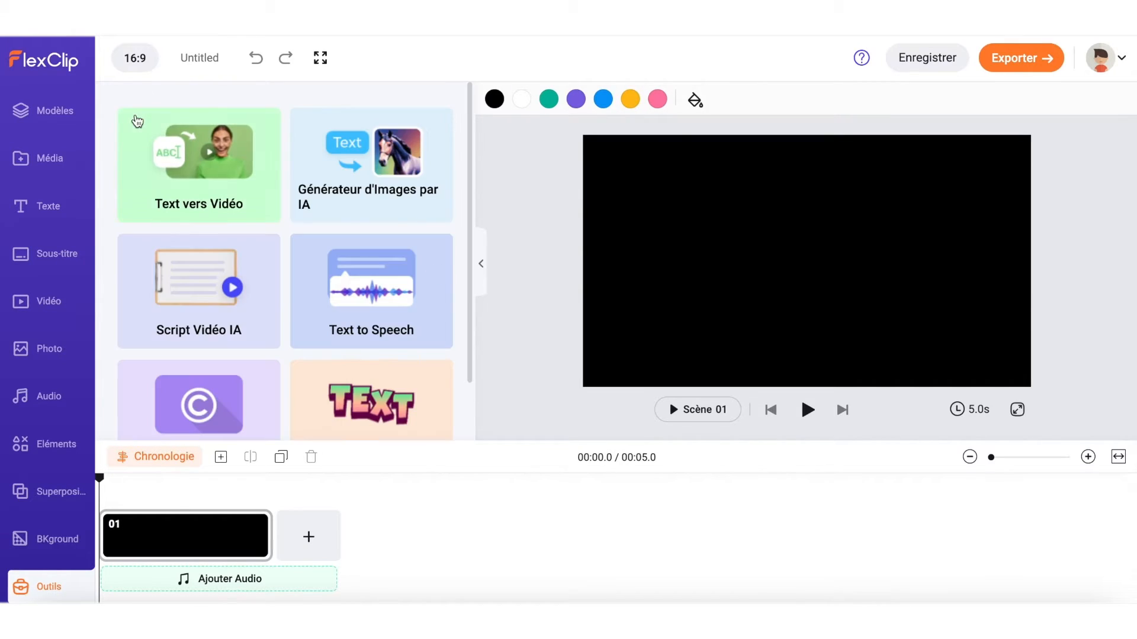
# Generate a Script Vidéo IA with duration Court from the prompt "Fais-moi une vidéo qui a comme sujet : "la motivation""
pyautogui.click(188, 291)
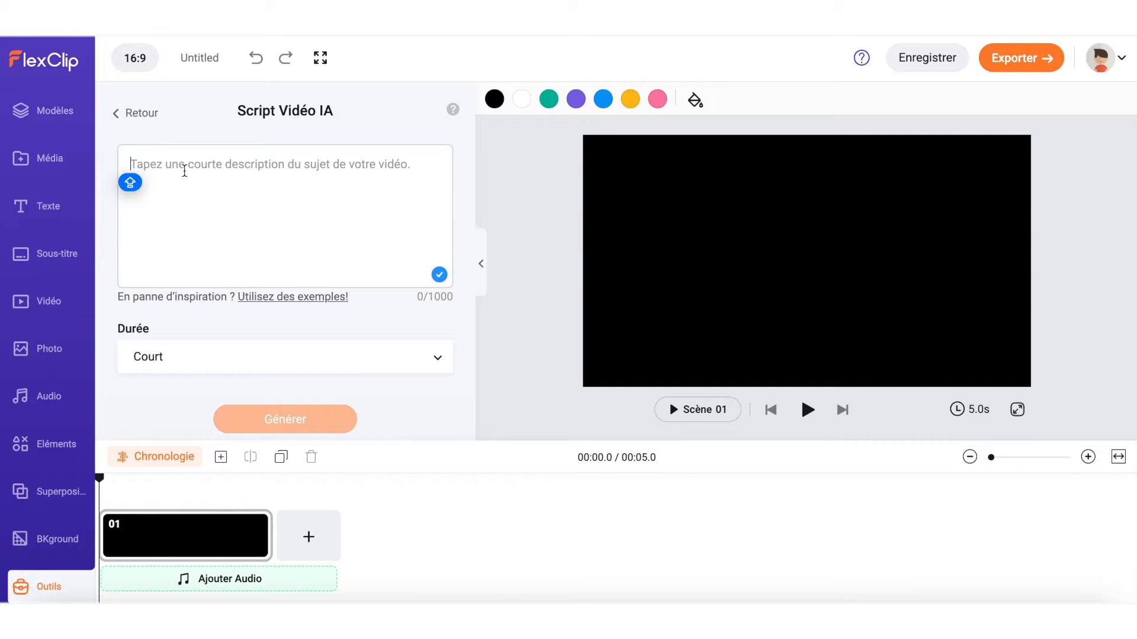
pyautogui.write('Fais-moi une vidéo qui a comme sujet : "la motivation"')
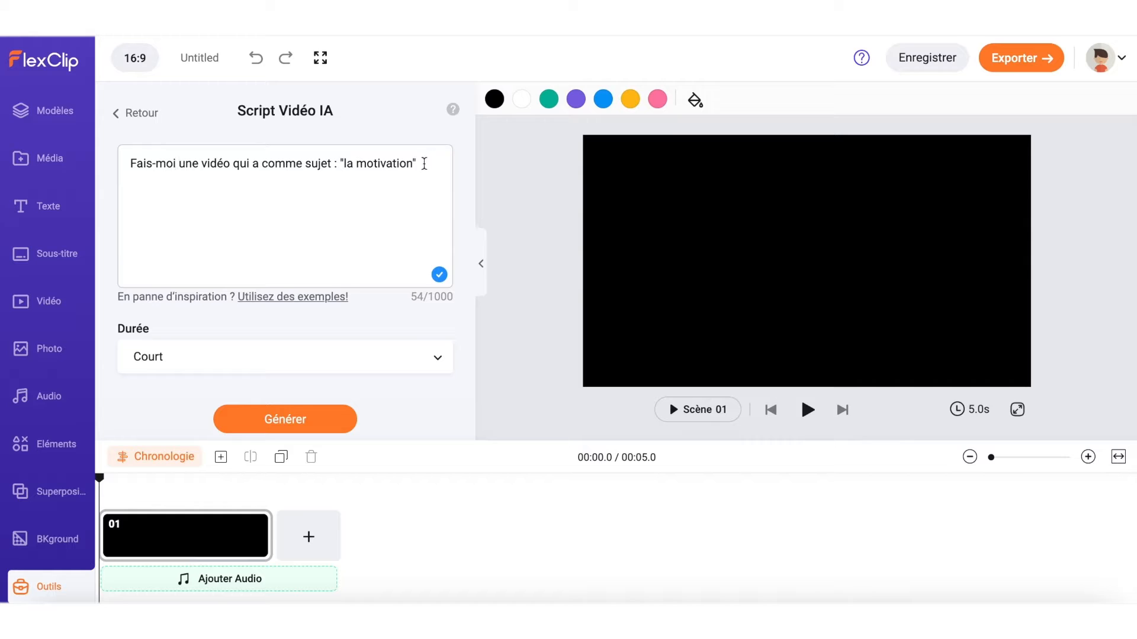
pyautogui.click(180, 368)
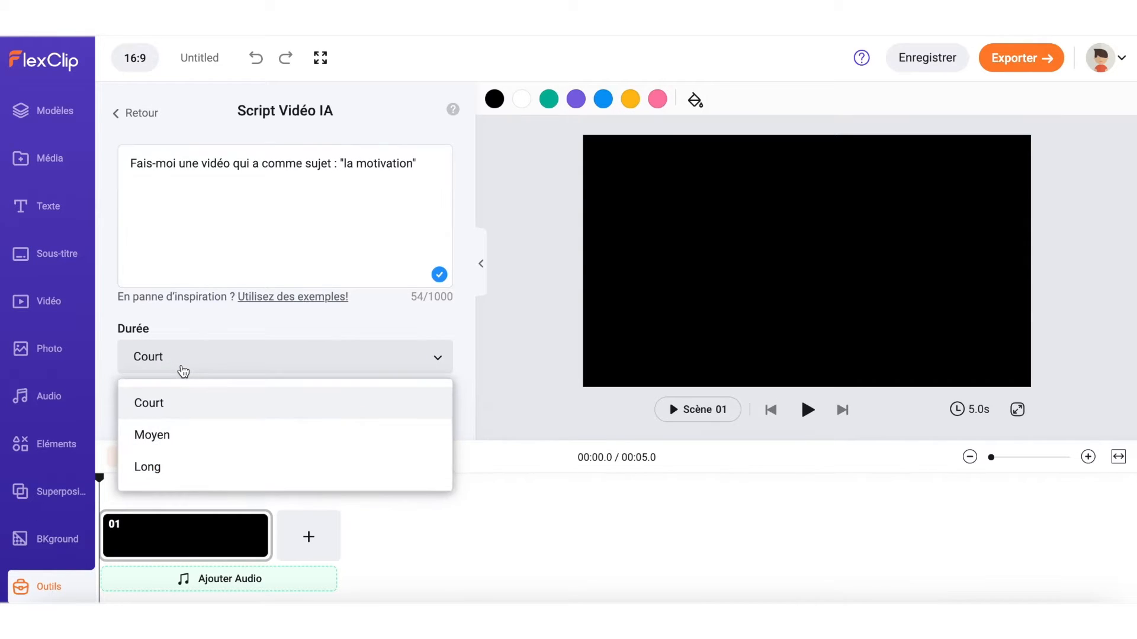
pyautogui.click(173, 413)
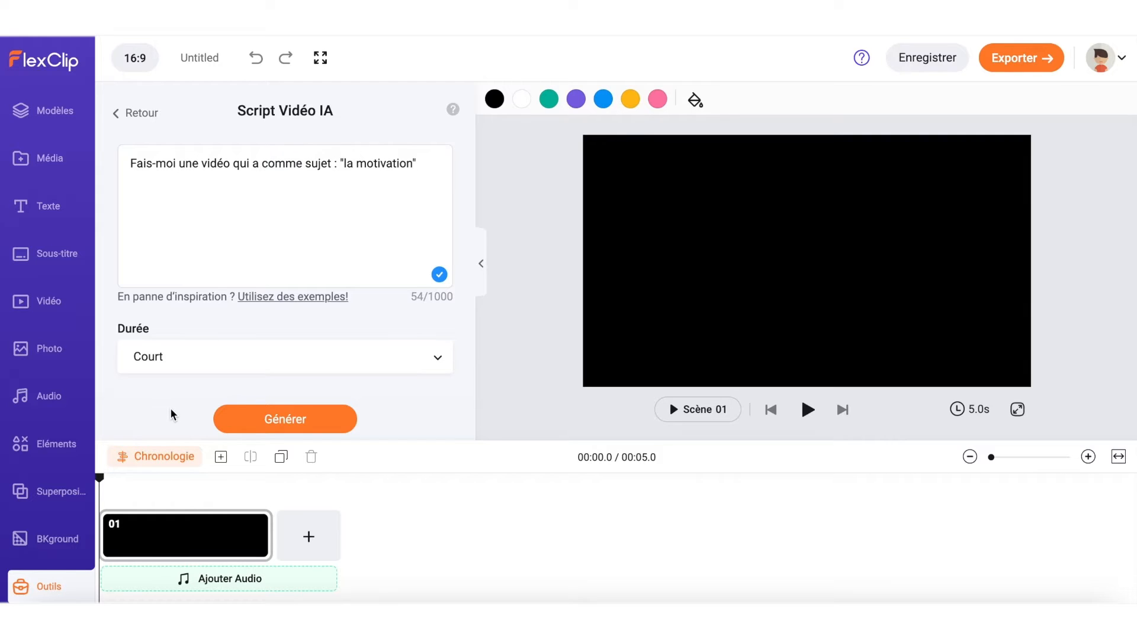
pyautogui.moveTo(344, 164); pyautogui.dragTo(409, 168)
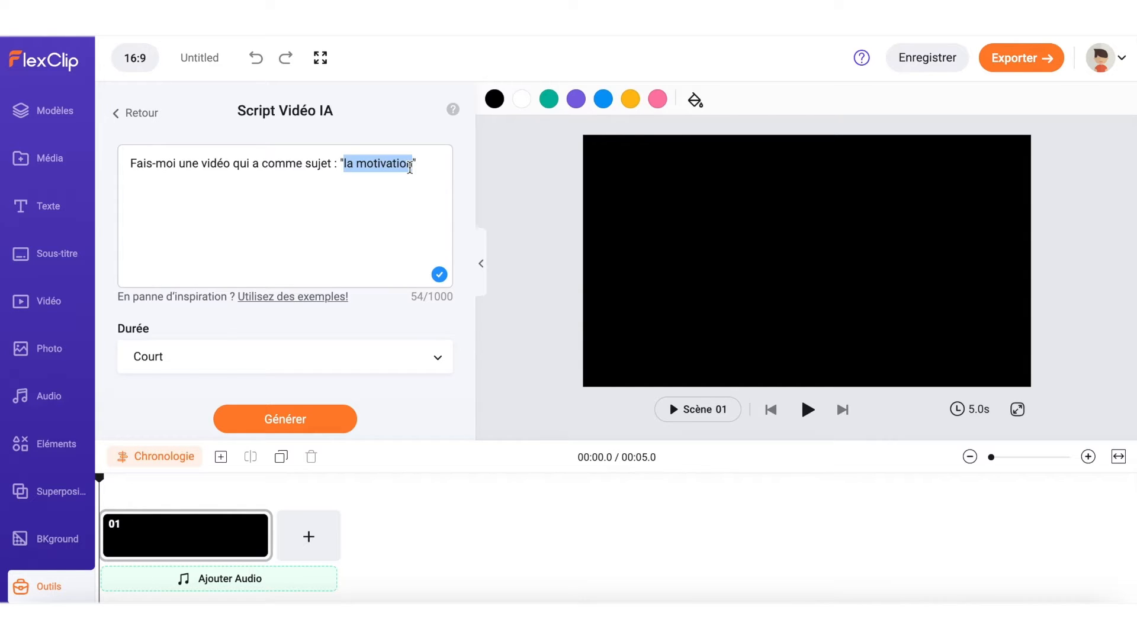
pyautogui.click(411, 166)
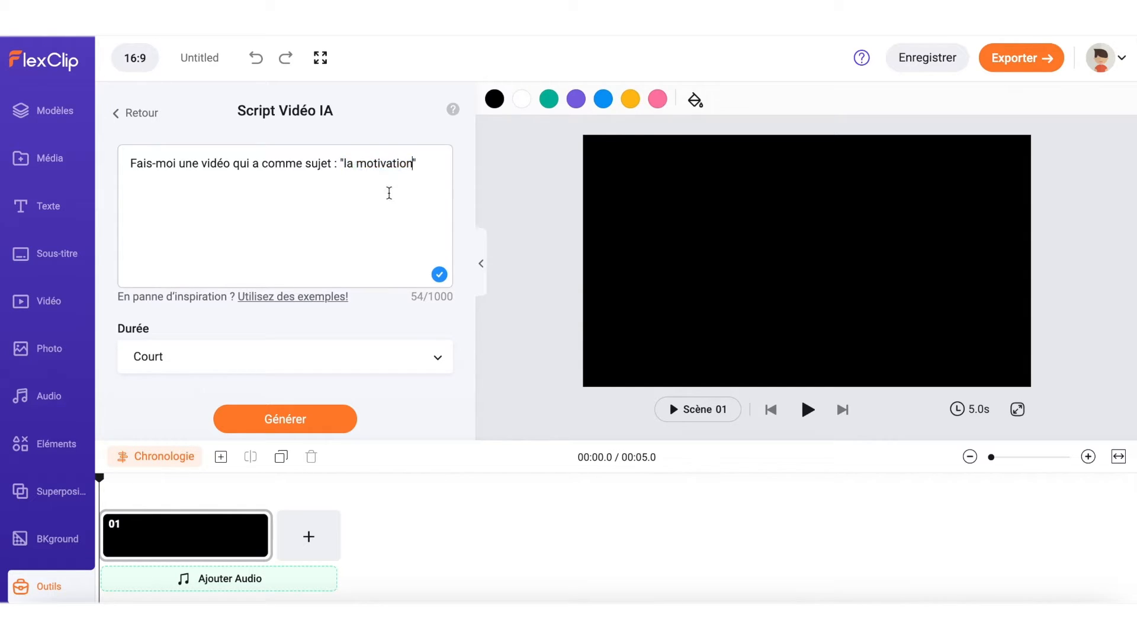
pyautogui.click(267, 420)
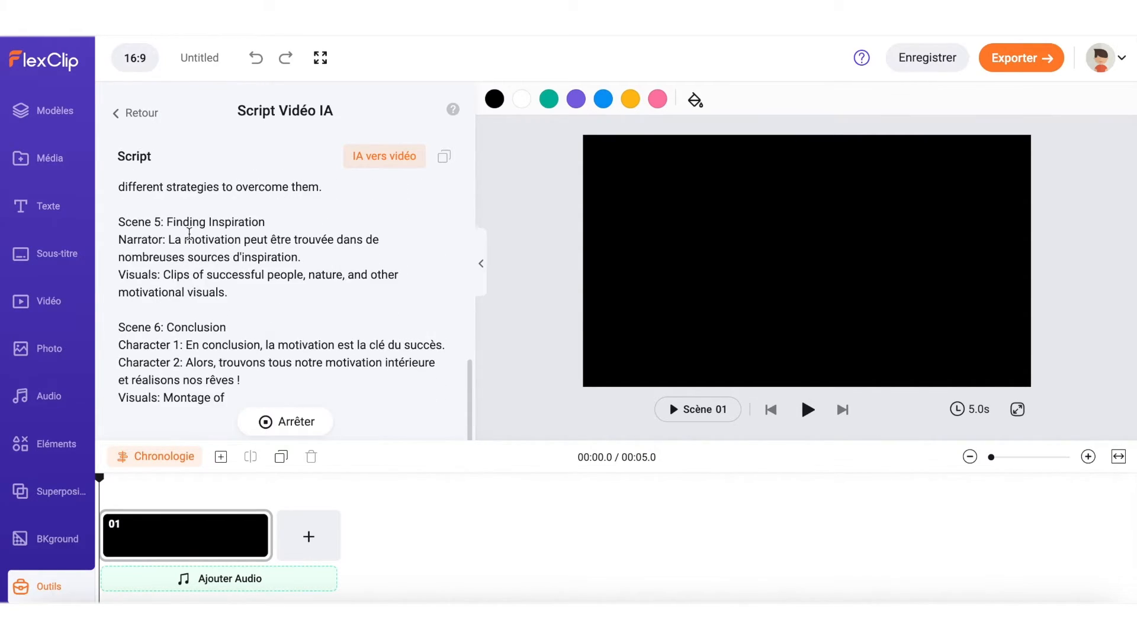
pyautogui.scroll(10, 227, 304)
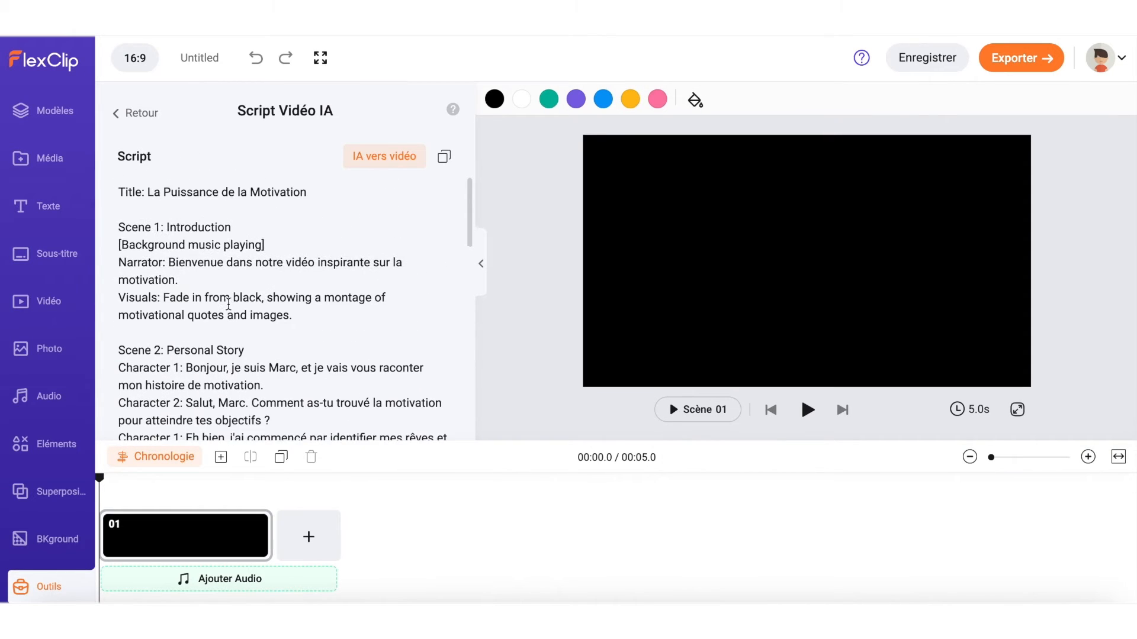
# Send the generated motivation script to the Text vers Vidéo tool
pyautogui.click(383, 157)
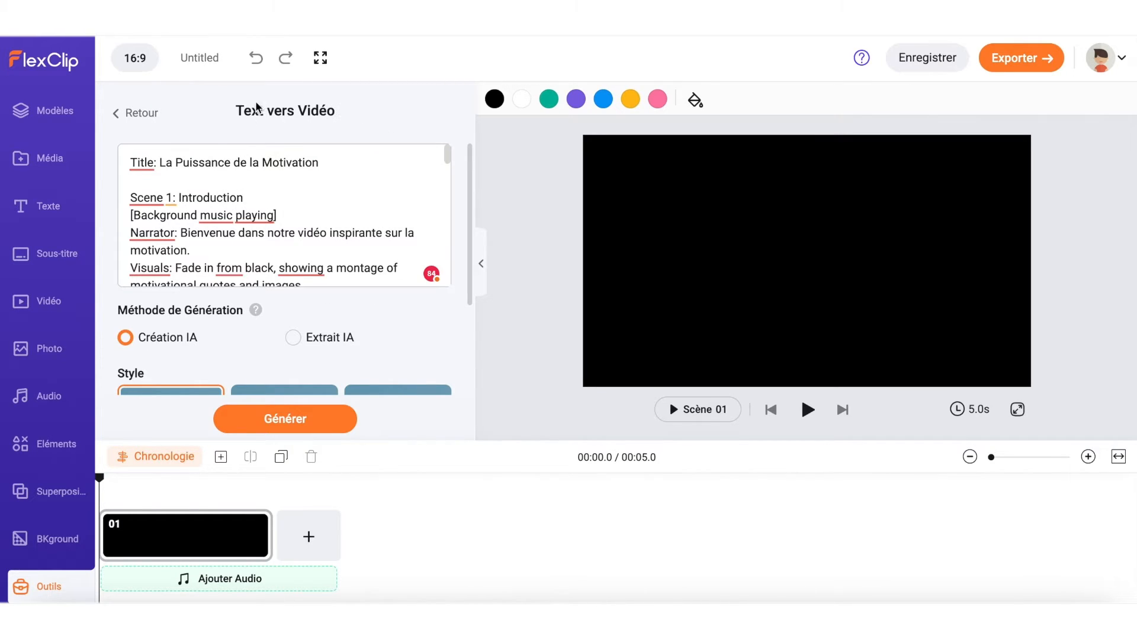
pyautogui.click(140, 113)
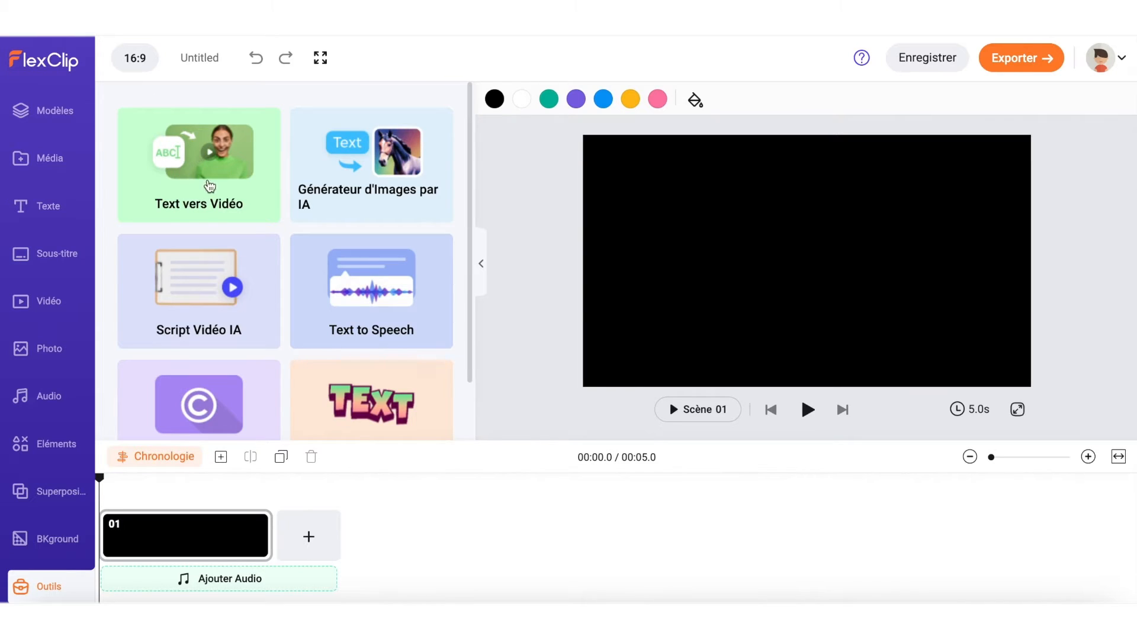
pyautogui.click(257, 186)
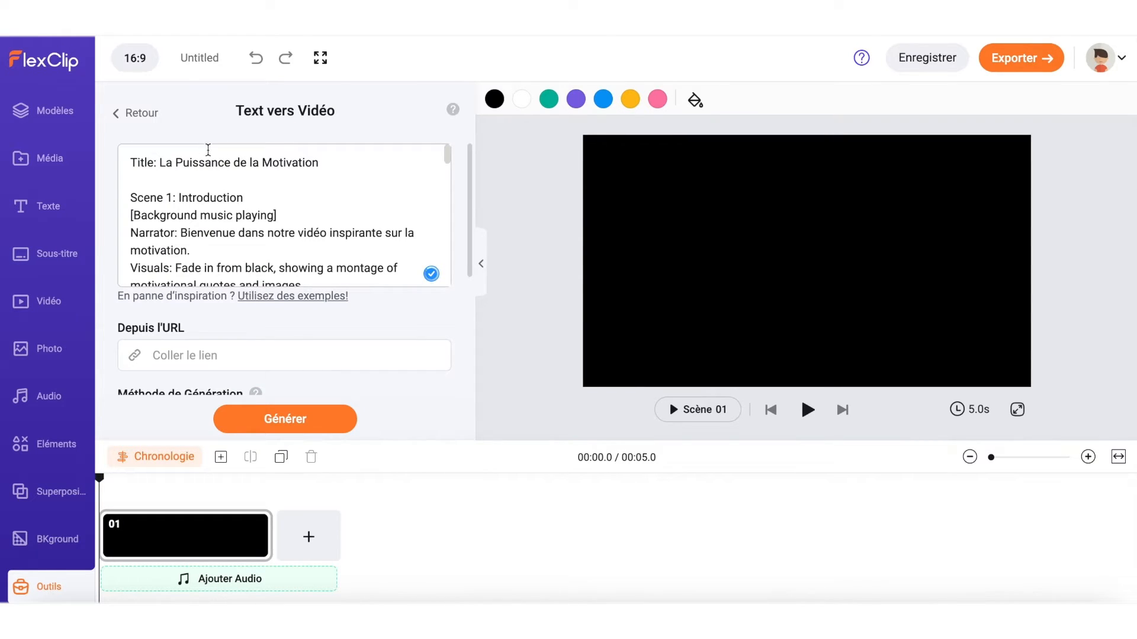
# Generate the video from the script using Création IA and the subtitle style with white text on a solid black box
pyautogui.scroll(-1, 280, 186)
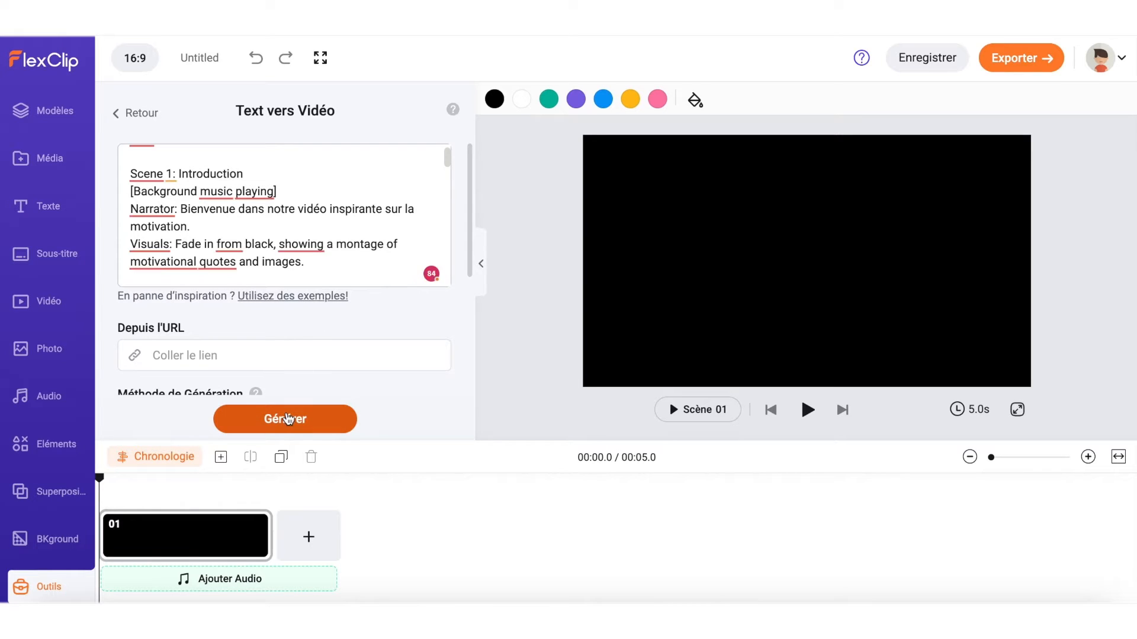
pyautogui.scroll(-3, 276, 355)
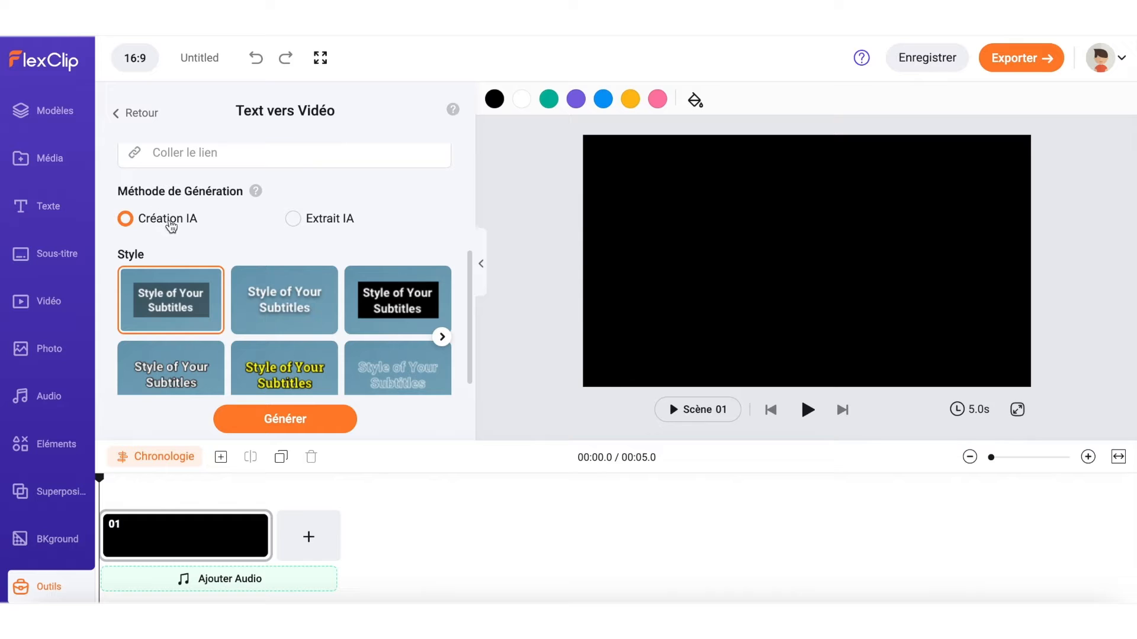
pyautogui.scroll(-1, 170, 227)
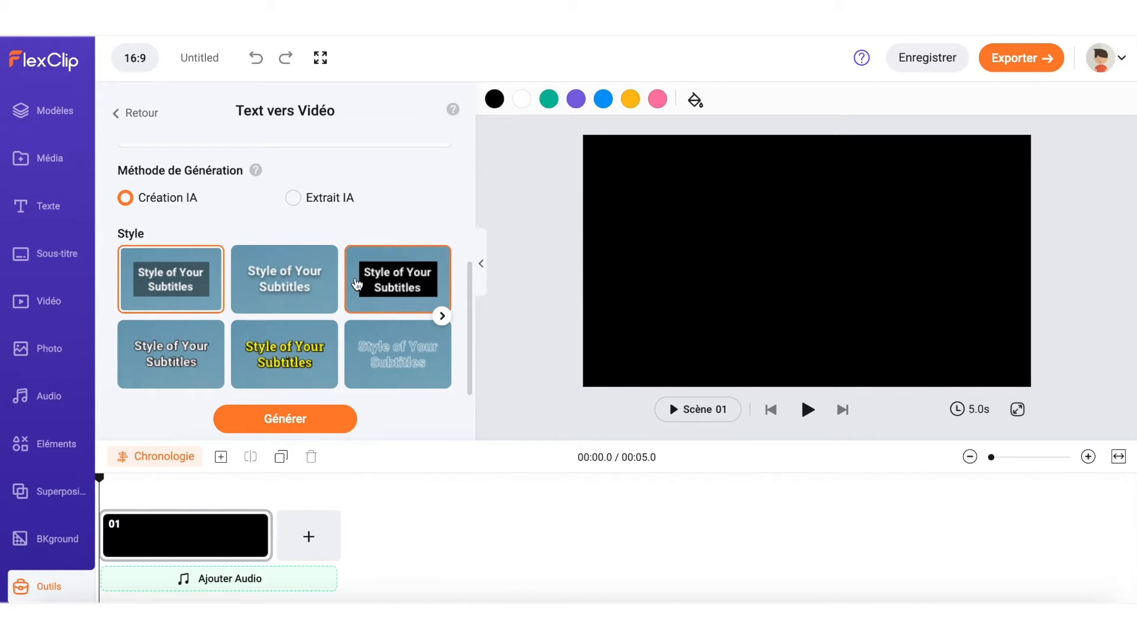
pyautogui.click(378, 283)
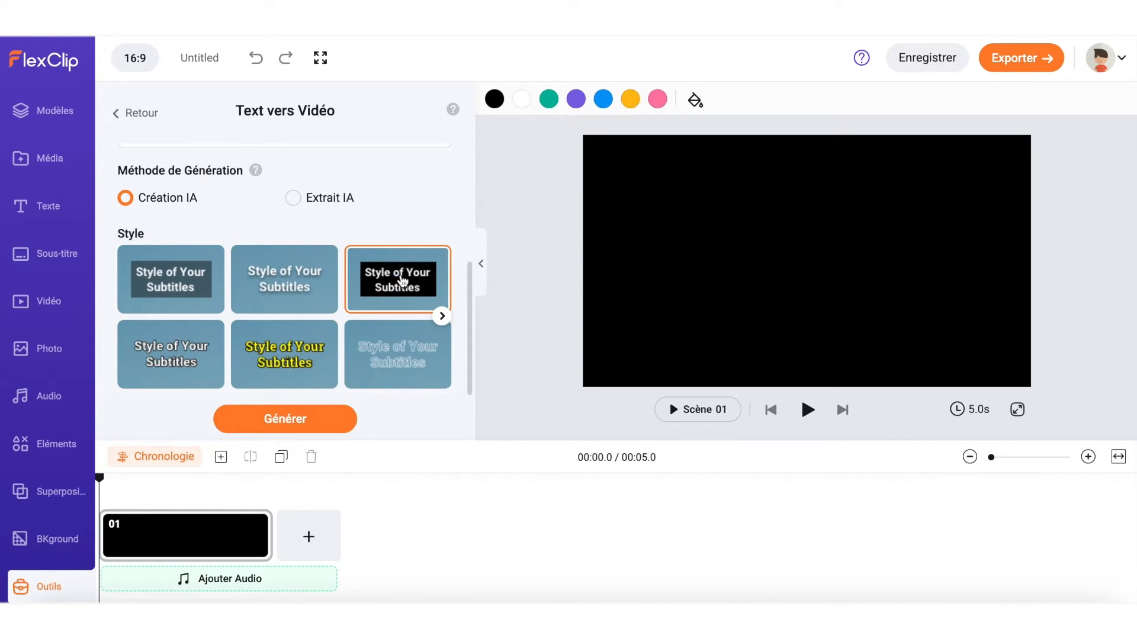
pyautogui.scroll(3, 386, 225)
pyautogui.click(302, 421)
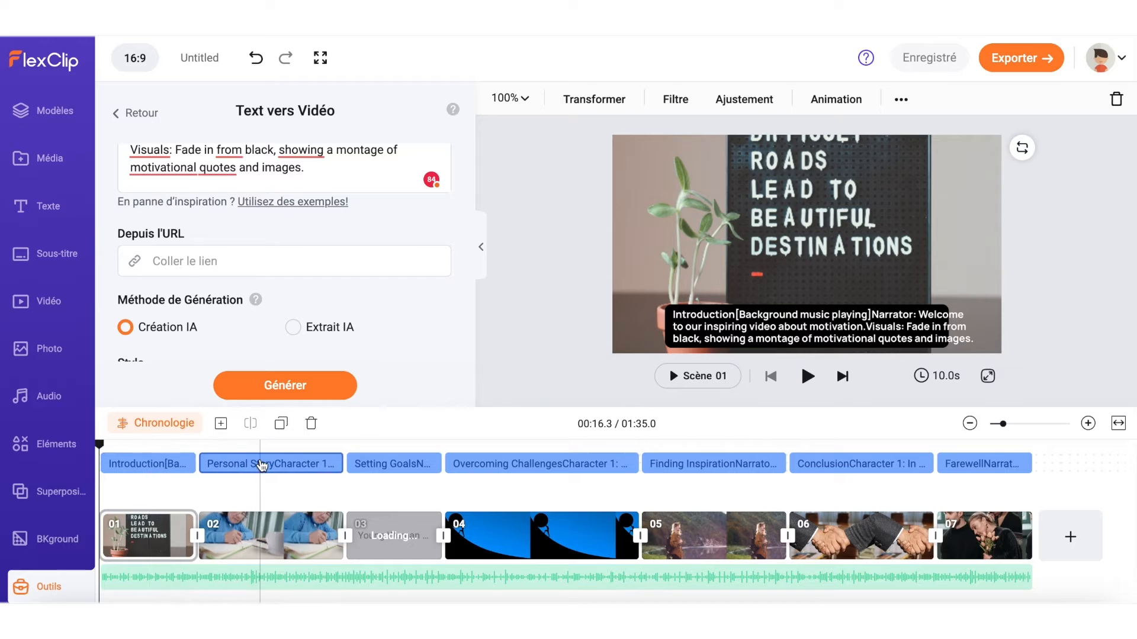
# Review the generated scenes and subtitles on the timeline against the scene and narrator labels in the script
pyautogui.click(129, 588)
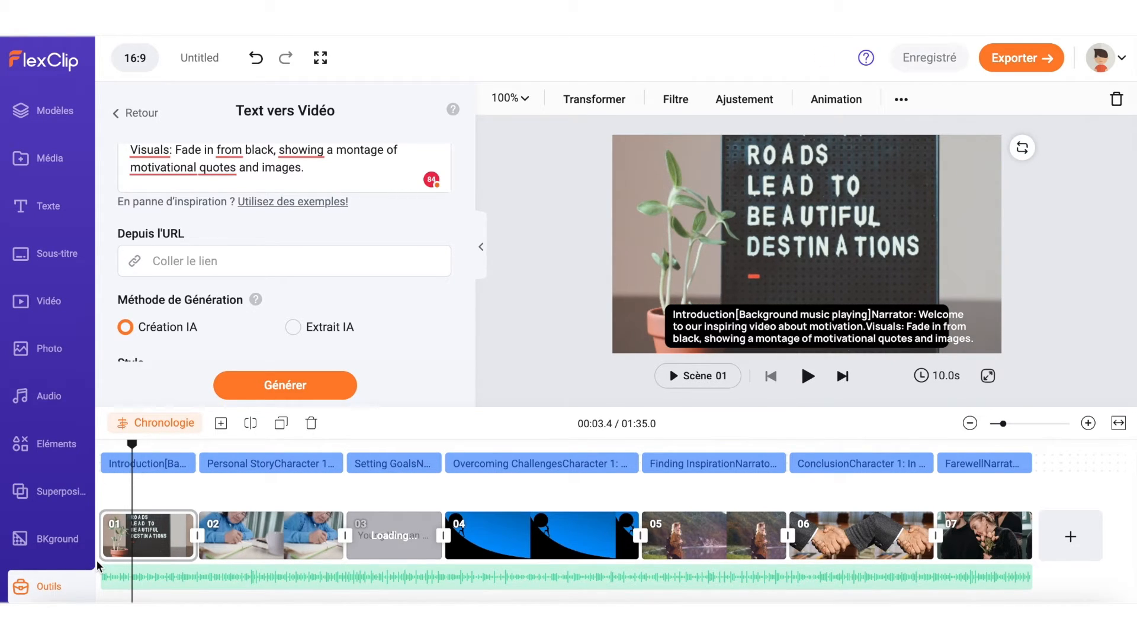
pyautogui.scroll(3, 229, 246)
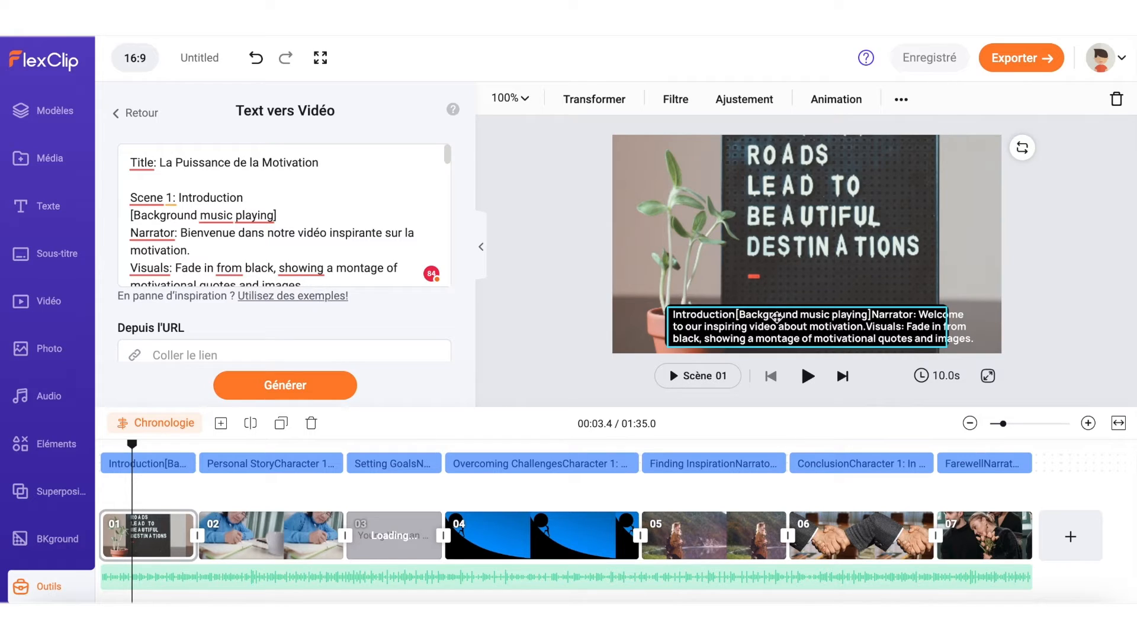
pyautogui.moveTo(178, 198); pyautogui.dragTo(131, 198)
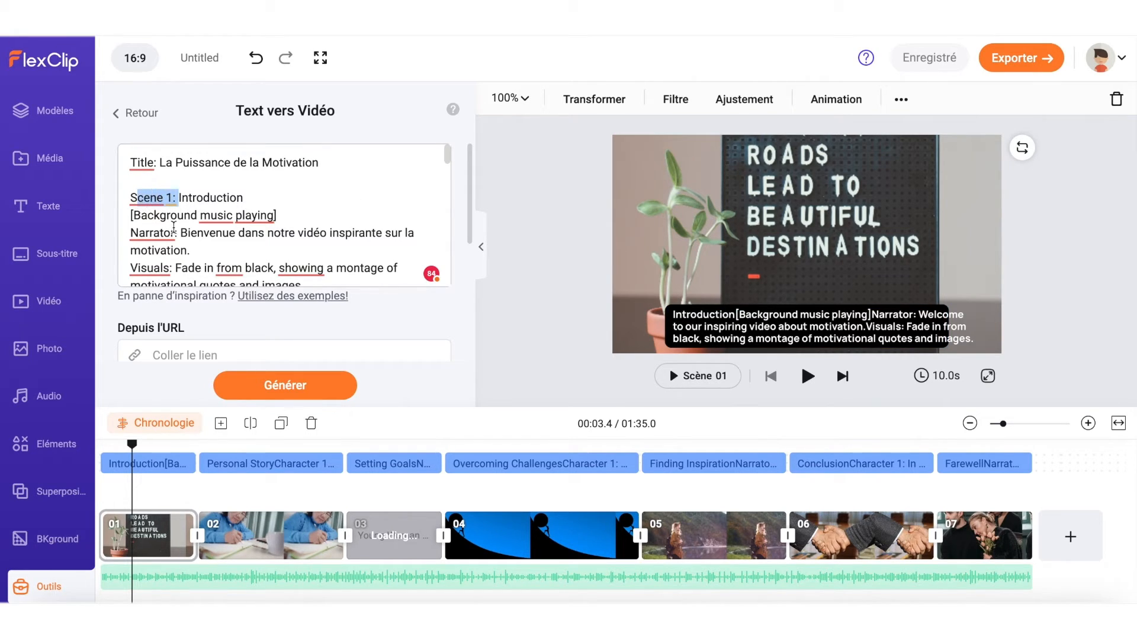
pyautogui.moveTo(175, 232); pyautogui.dragTo(129, 232)
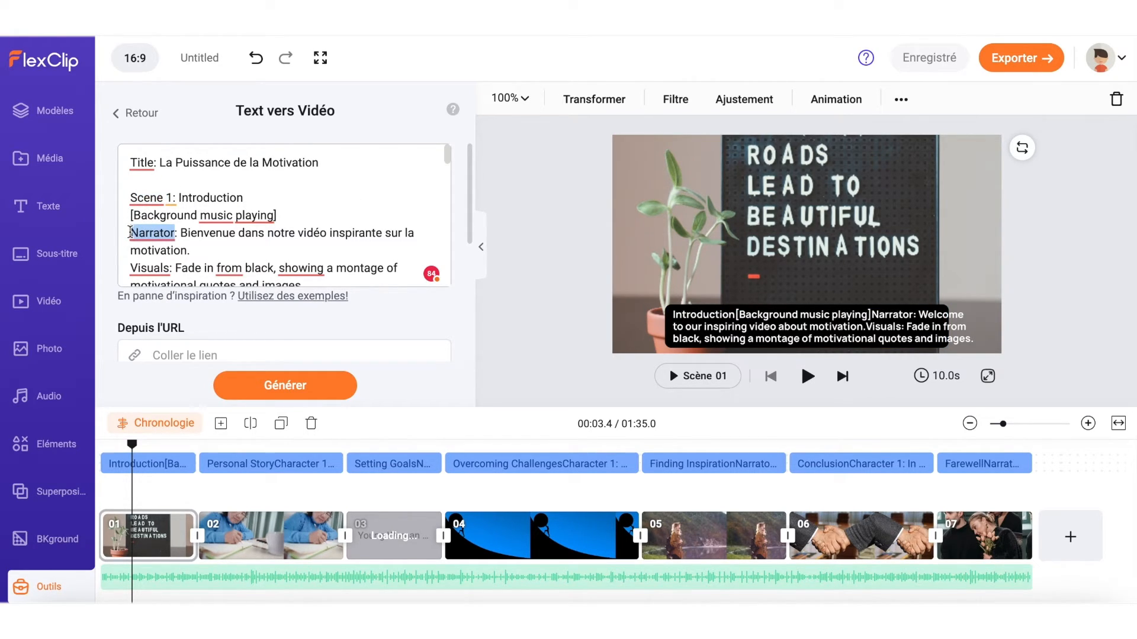
pyautogui.click(305, 465)
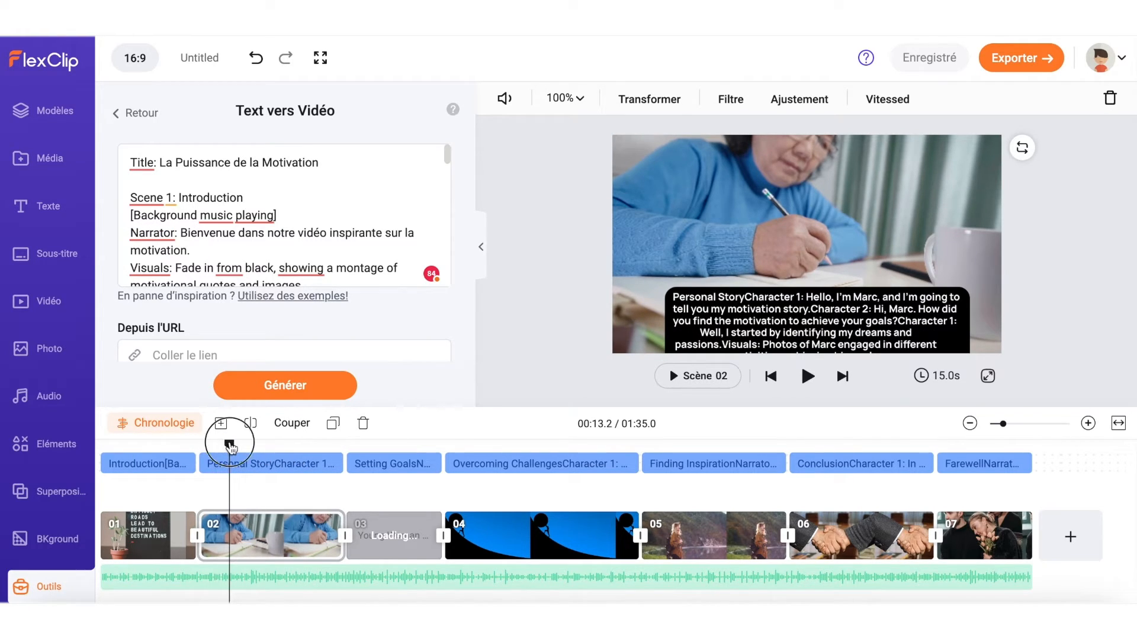
pyautogui.moveTo(229, 441); pyautogui.dragTo(406, 439)
pyautogui.click(489, 467)
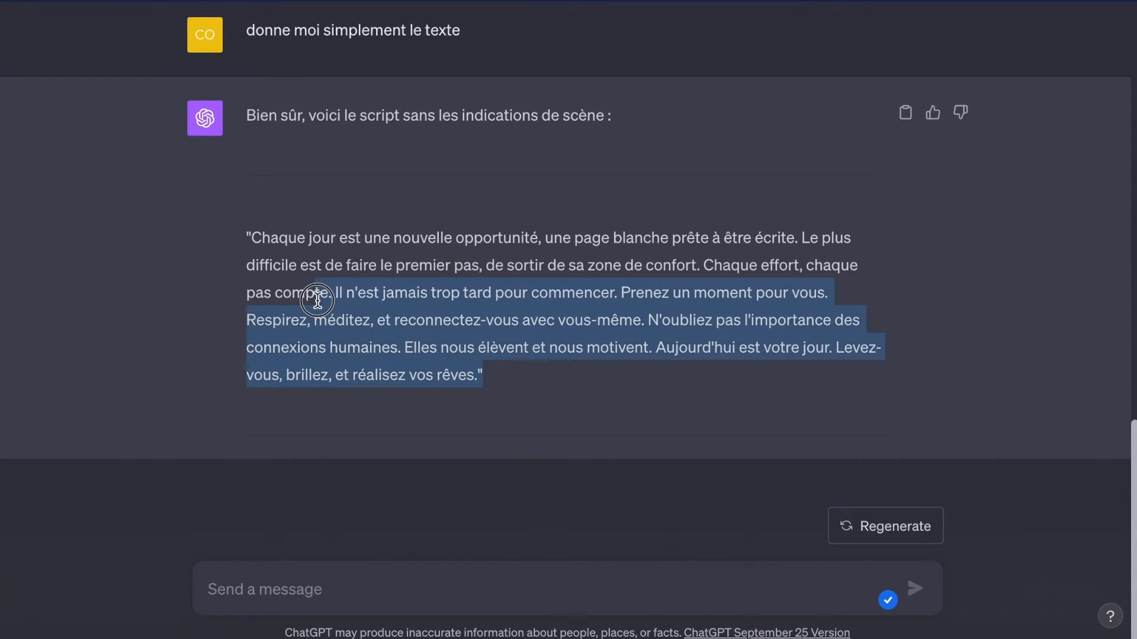
# Copy the script text without scene directions from ChatGPT and paste it into FlexClip's Text vers Vidéo tool
pyautogui.moveTo(318, 293); pyautogui.dragTo(245, 247)
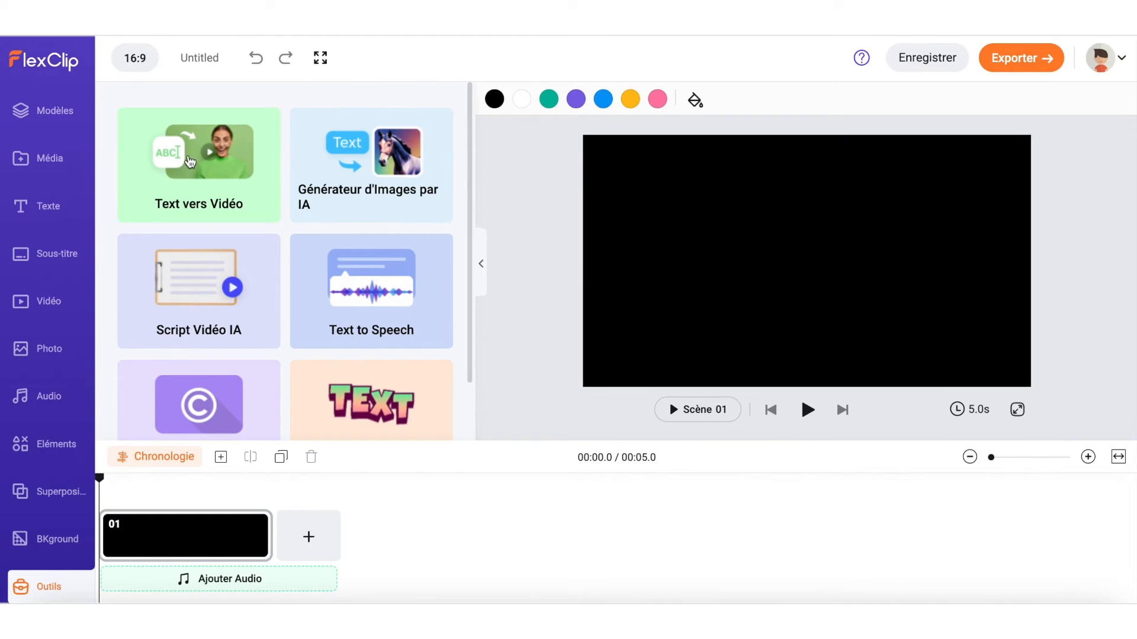
pyautogui.click(207, 170)
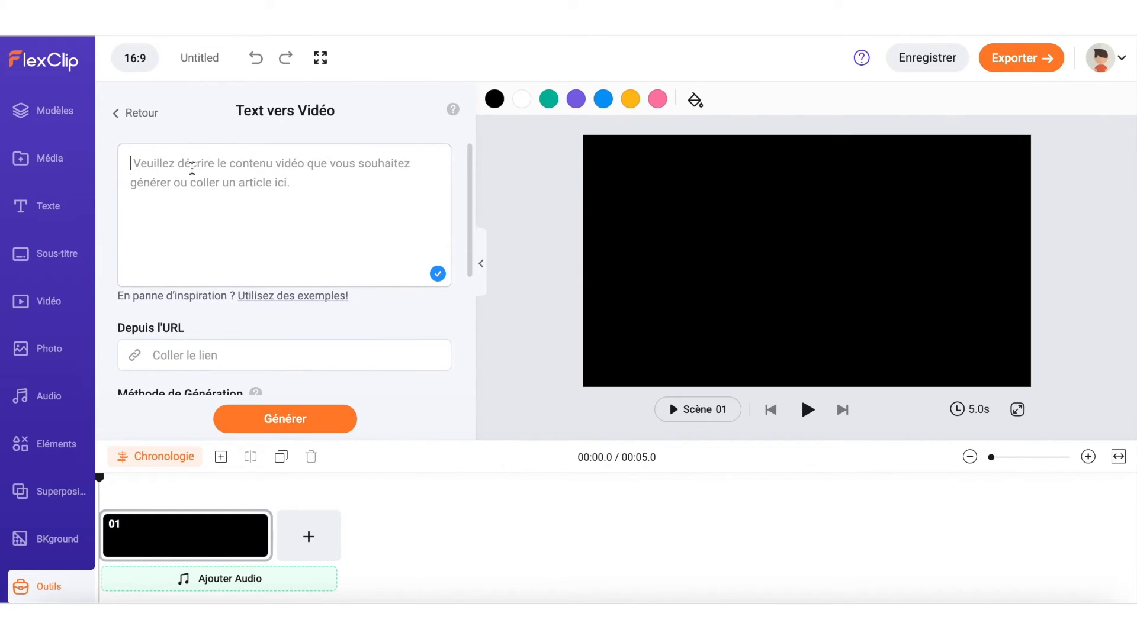
pyautogui.hotkey('ctrl', 'v')
pyautogui.scroll(1, 191, 168)
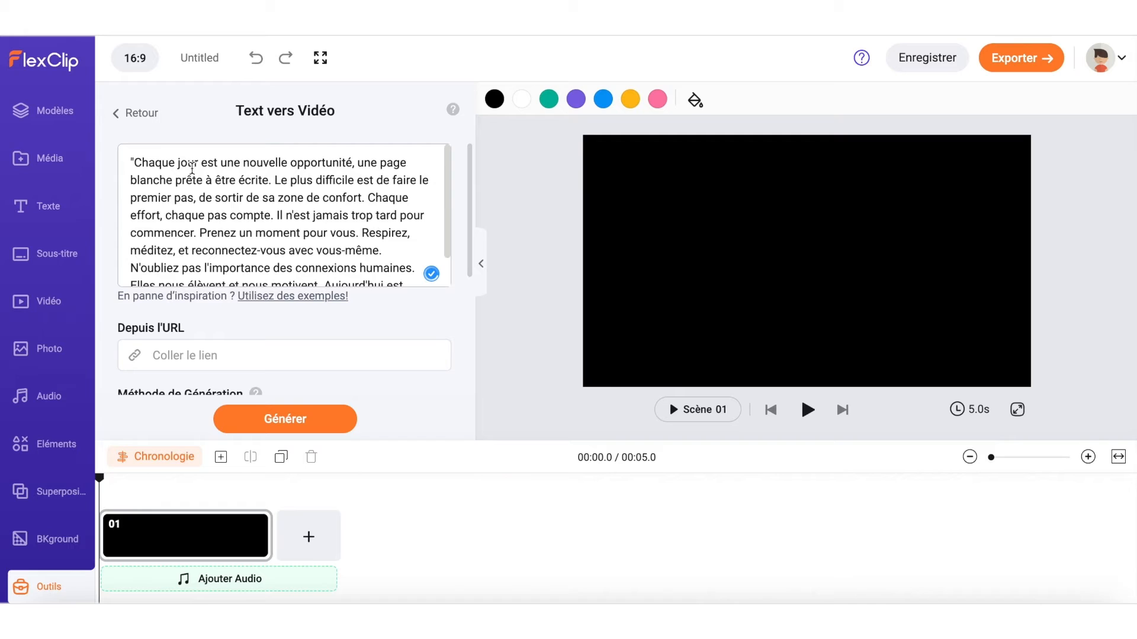
# Separate the pasted script into short paragraphs with blank lines and generate the video from it
pyautogui.click(279, 184)
pyautogui.press('Return')
pyautogui.press('Return')
pyautogui.scroll(-5, 237, 217)
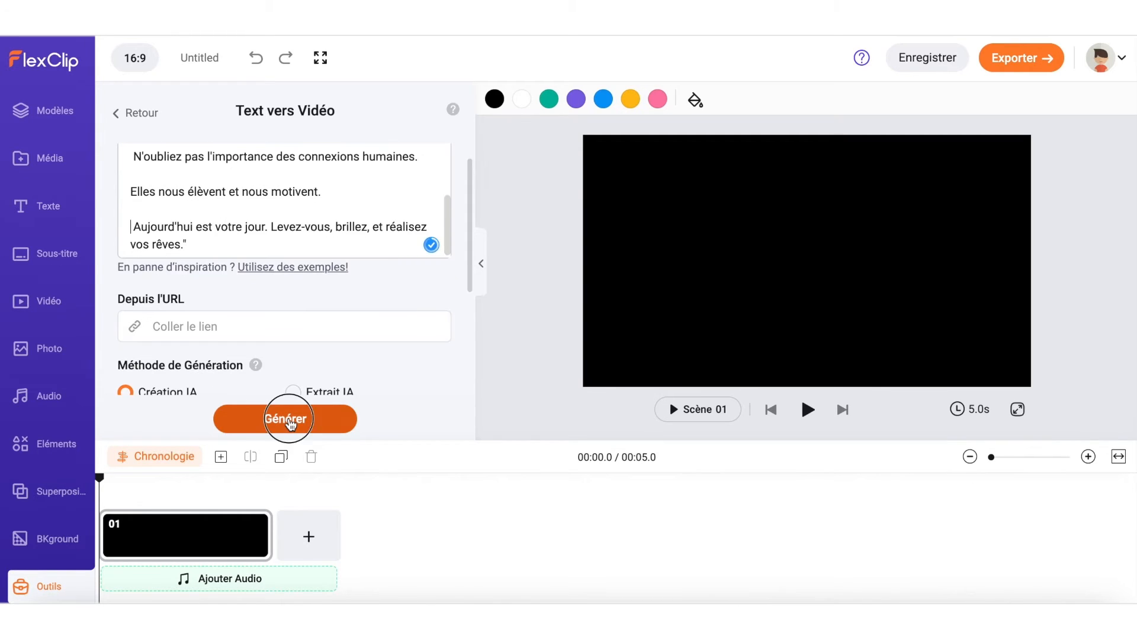
pyautogui.click(283, 418)
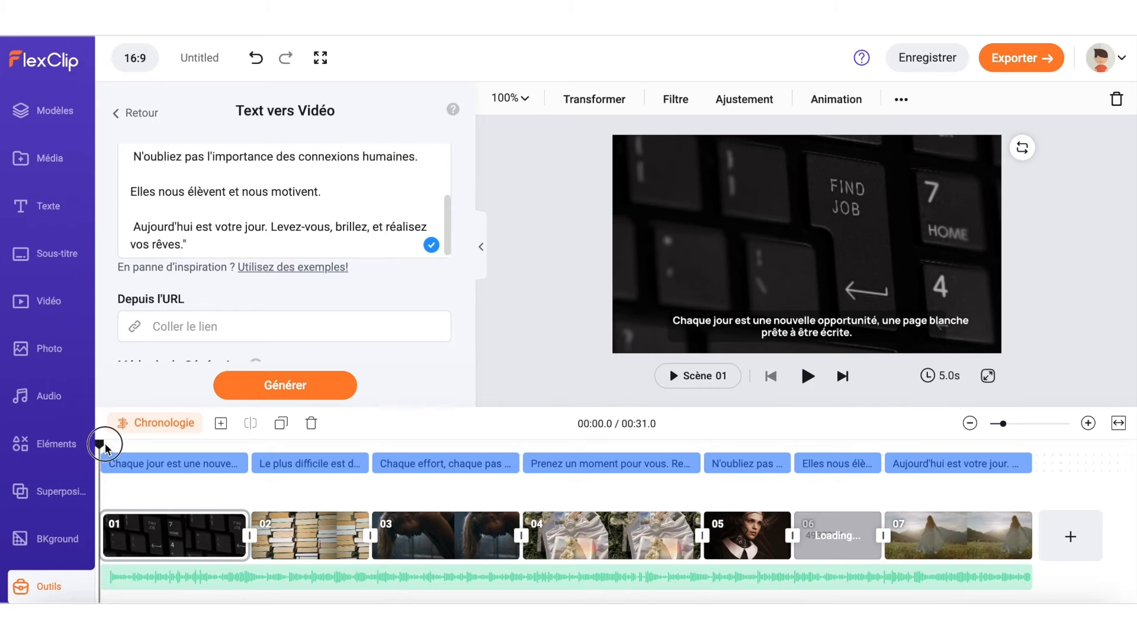
# Preview the newly generated scenes and their subtitles along the timeline, from the first to scene 07
pyautogui.click(254, 483)
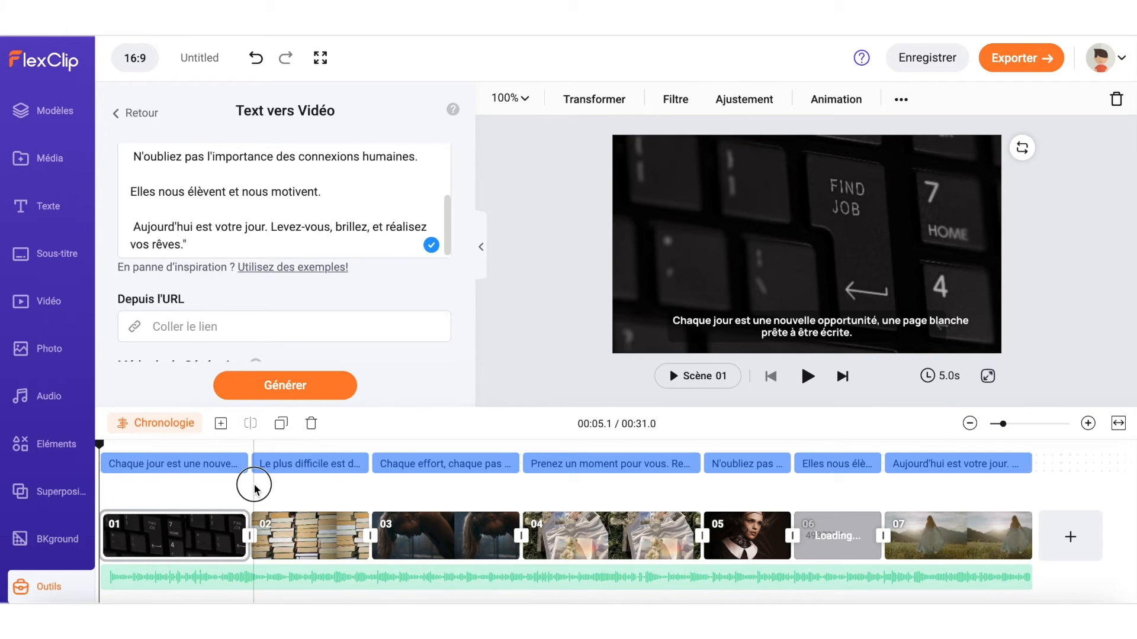
pyautogui.click(391, 490)
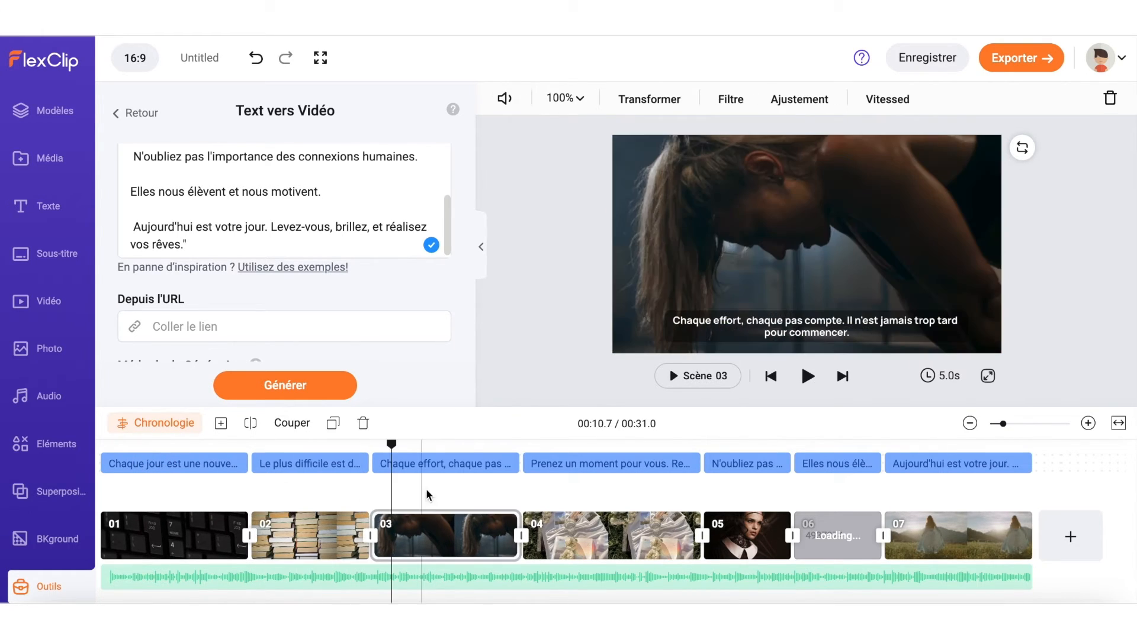
pyautogui.click(561, 492)
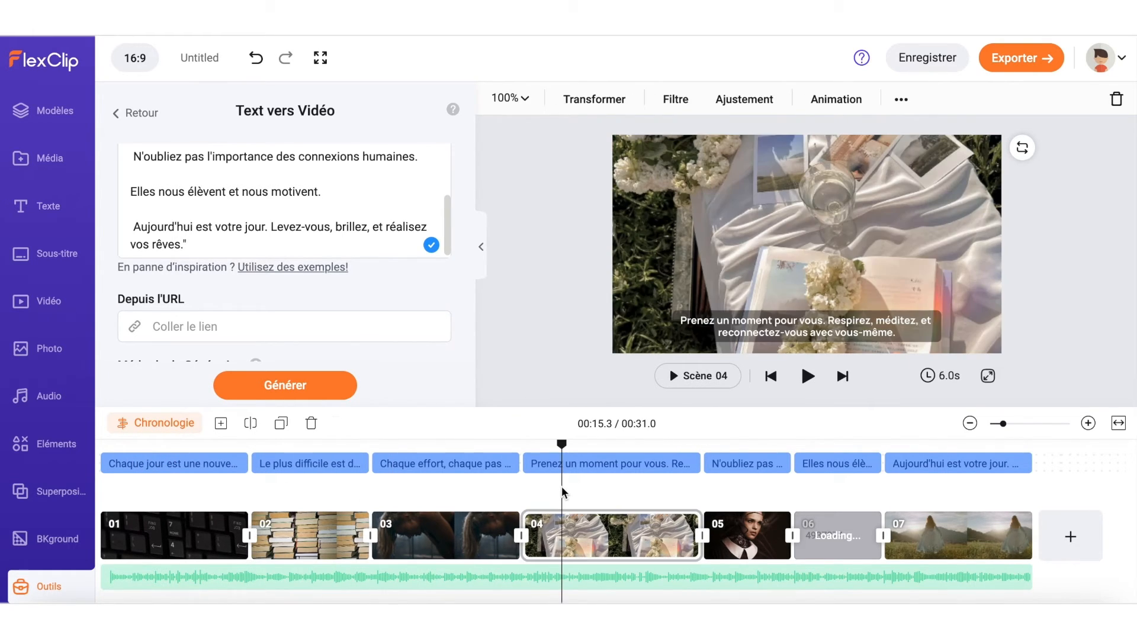
pyautogui.click(664, 490)
pyautogui.click(904, 491)
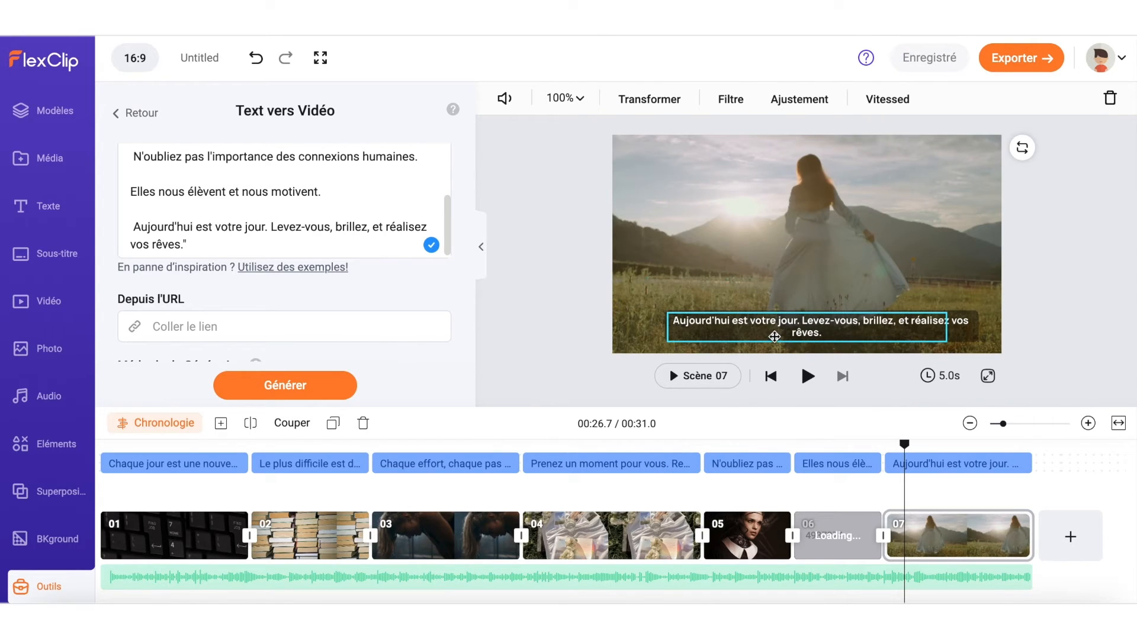
# Select the first subtitle and open the Sous-titres pour la parole settings for the subtitles
pyautogui.click(171, 468)
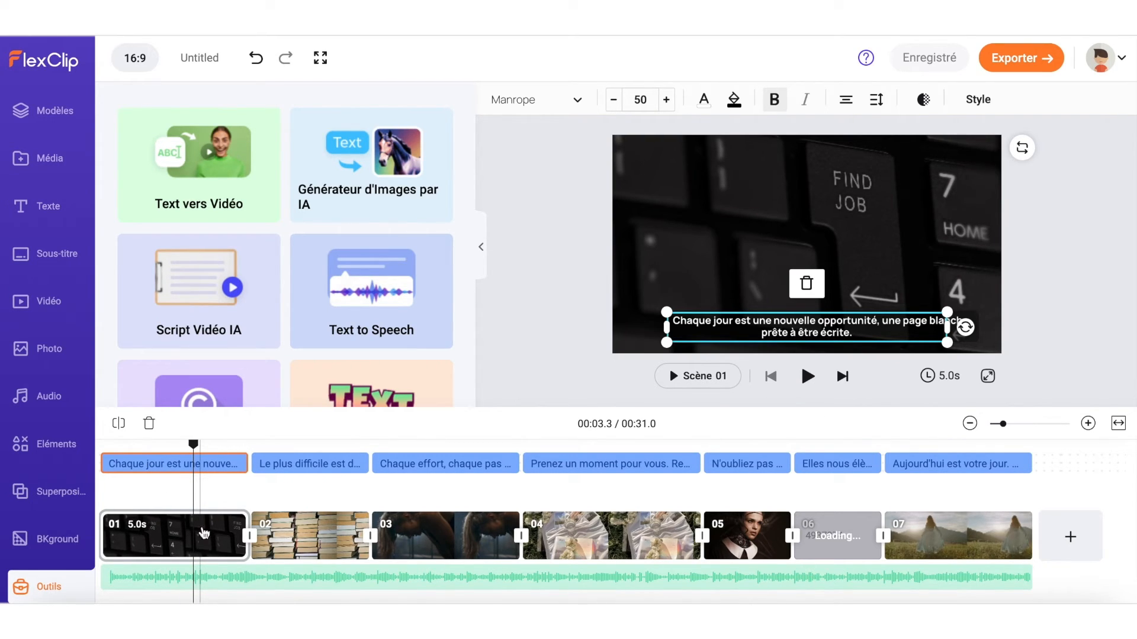
pyautogui.click(158, 466)
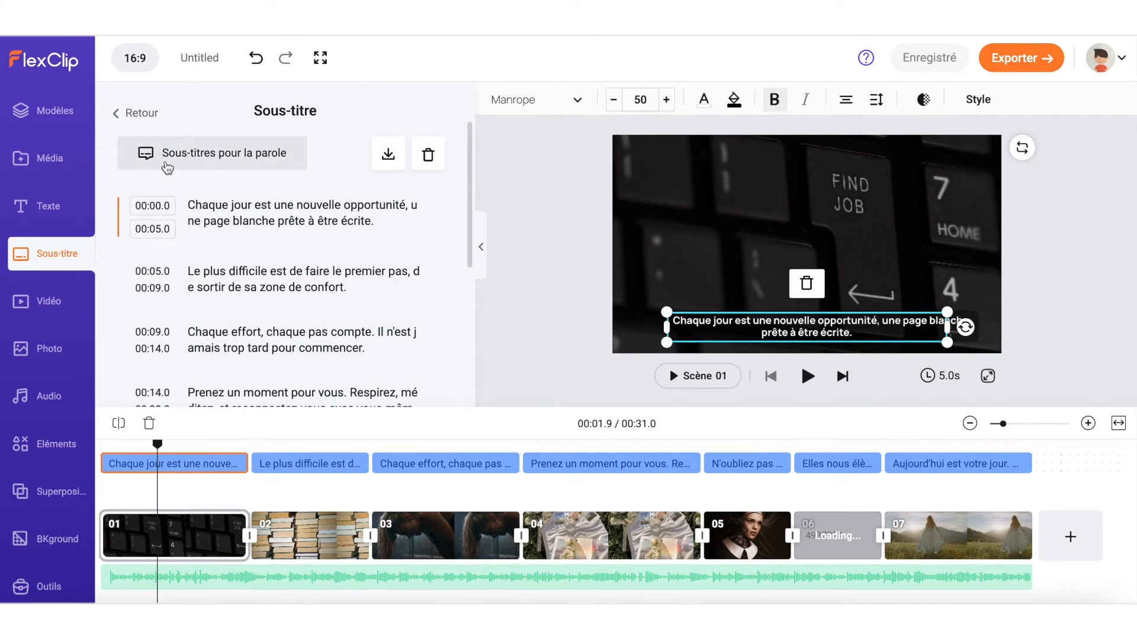
pyautogui.click(228, 159)
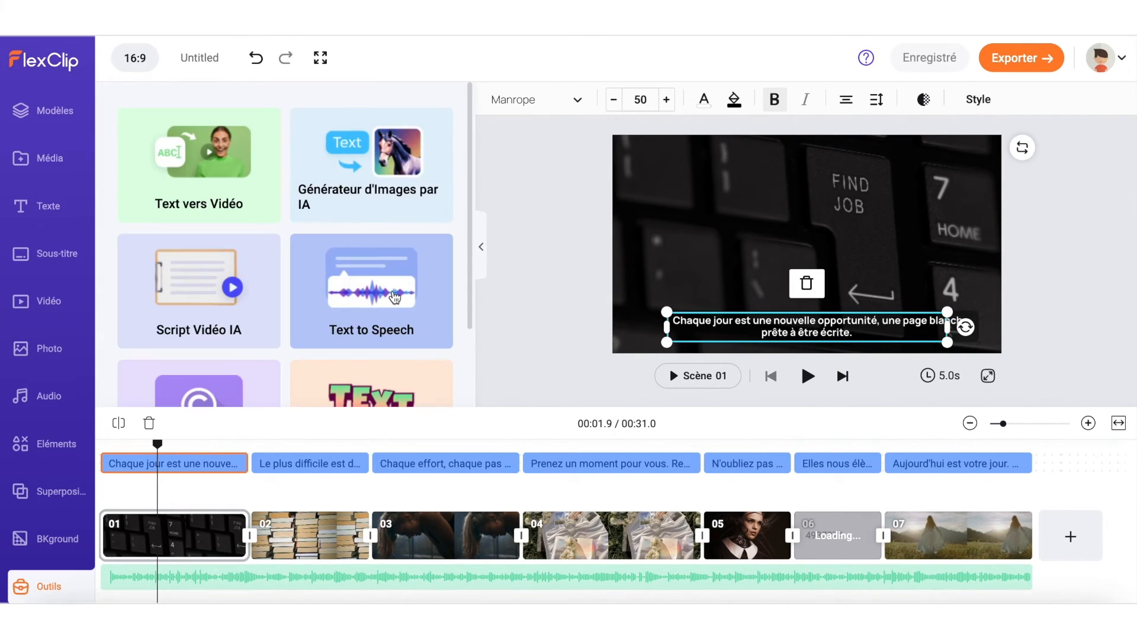
pyautogui.click(410, 321)
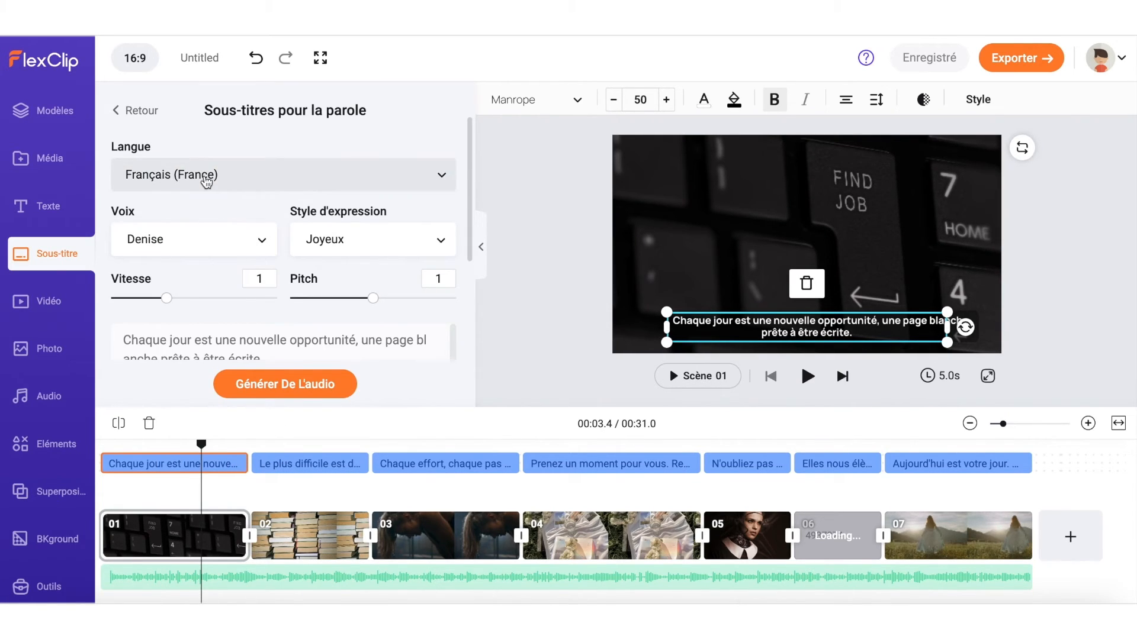
# Generate the subtitle voice-over in Français (France) with the voice Denise, style Joyeux, speed 1 and pitch 1
pyautogui.click(206, 237)
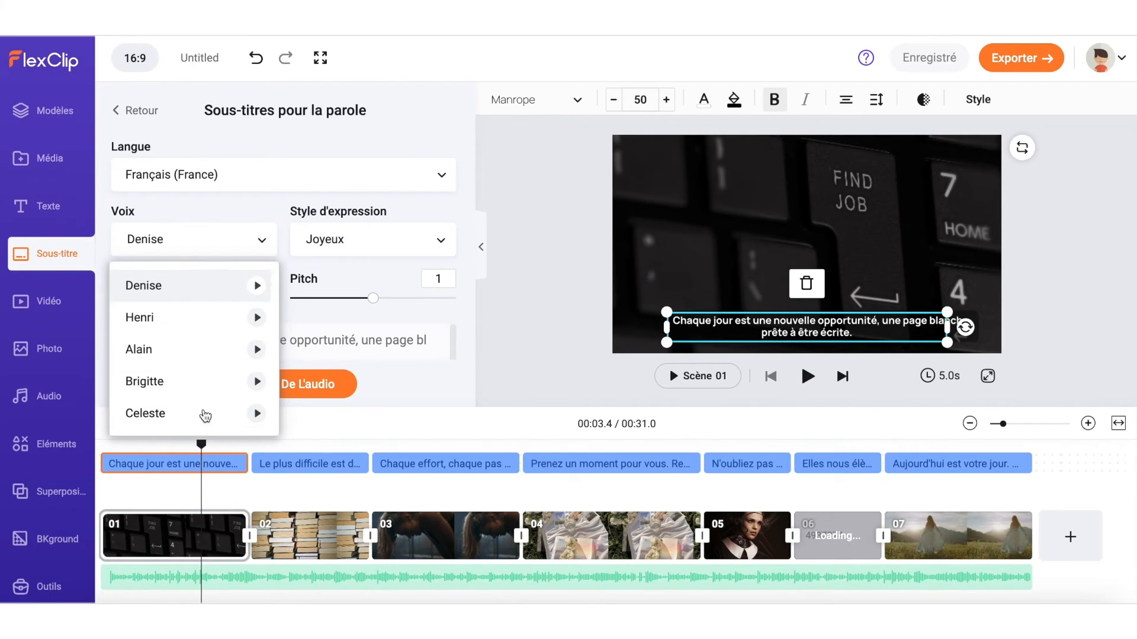
pyautogui.click(372, 246)
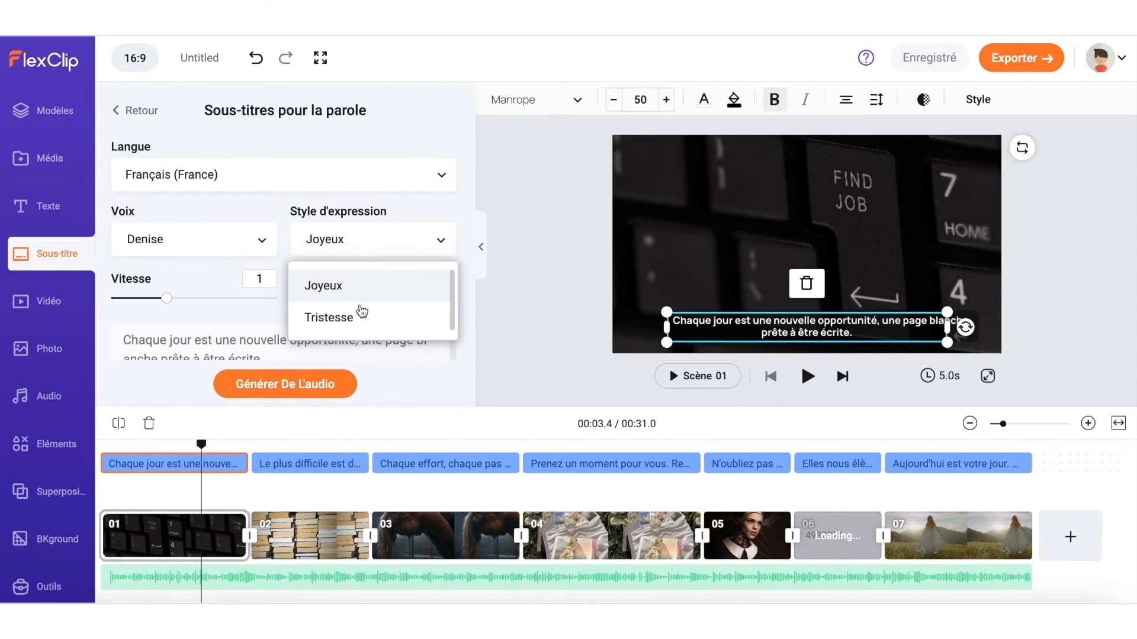
pyautogui.click(355, 242)
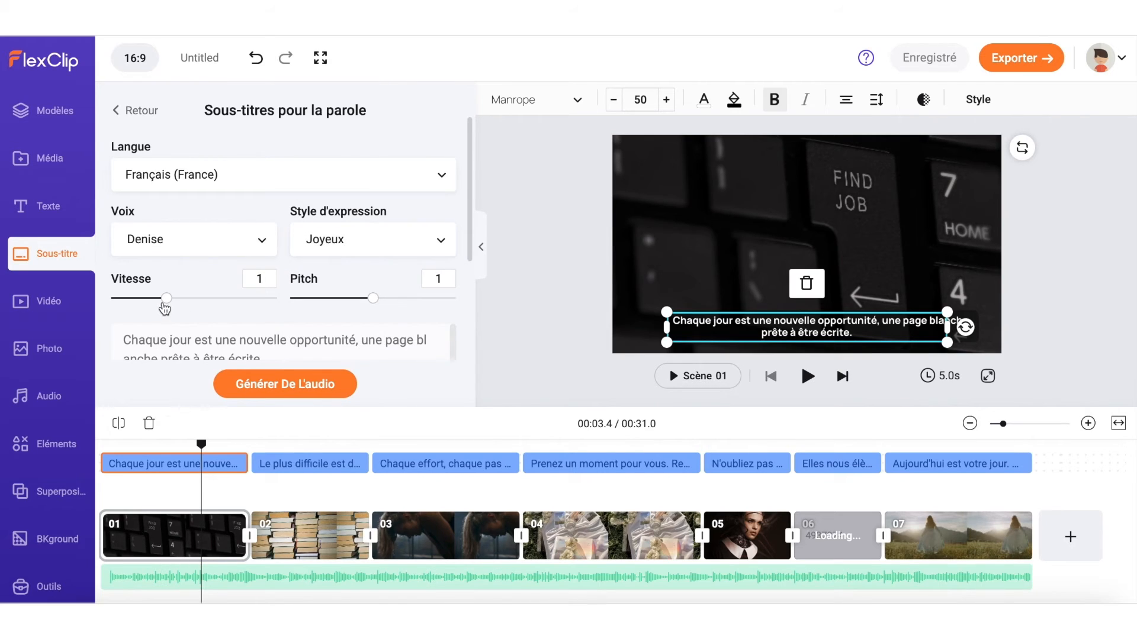
pyautogui.scroll(-2, 165, 247)
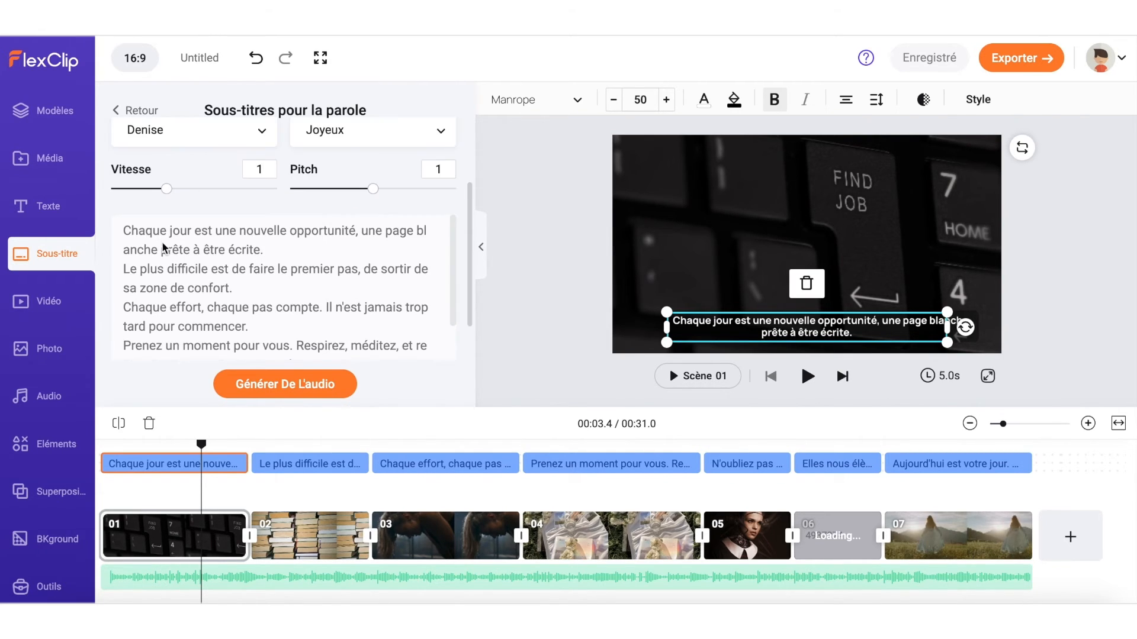
pyautogui.scroll(-3, 255, 301)
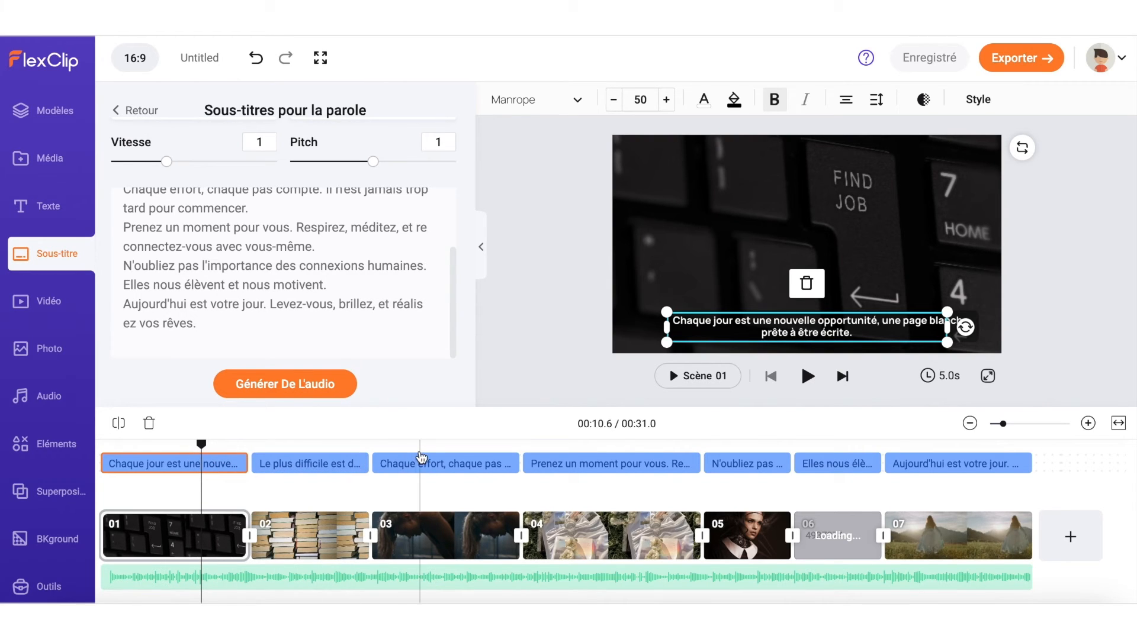
pyautogui.click(290, 388)
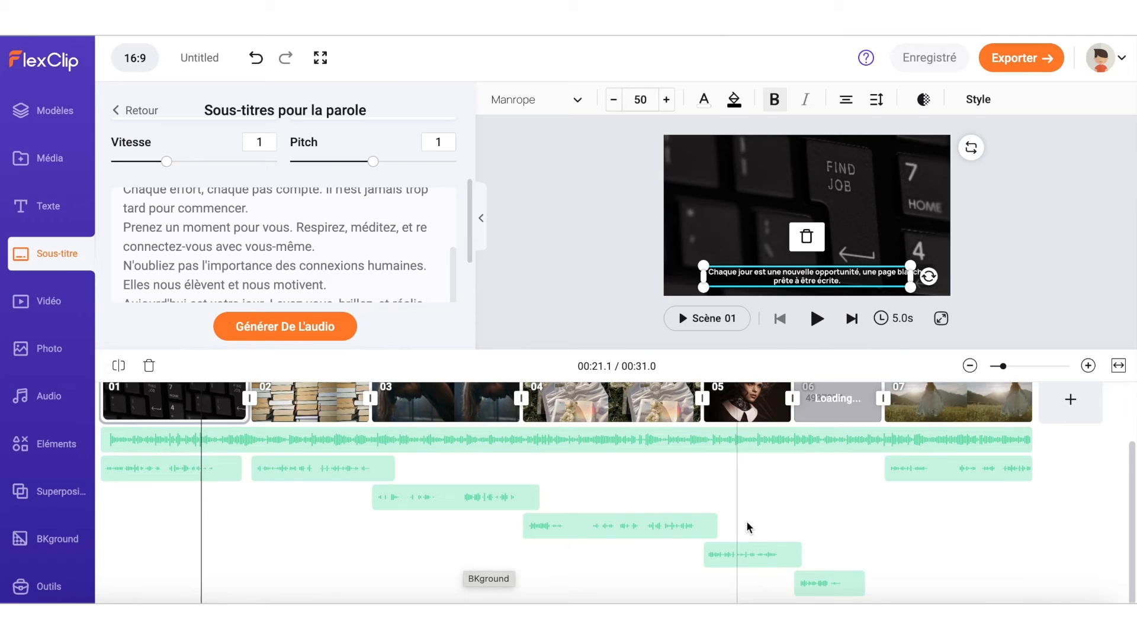
# Lengthen scenes 03, 04 and 05 to fit their narration, scene 04 to 6.6 s and scene 05 to 3.6 s, aligning their audio clips
pyautogui.scroll(2, 753, 527)
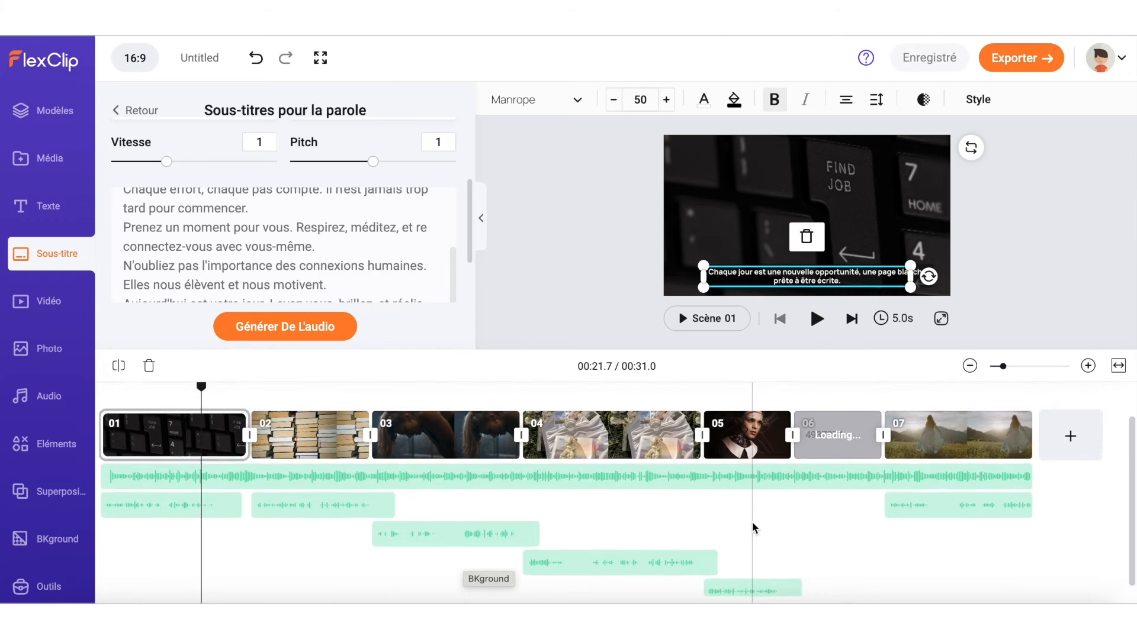
pyautogui.scroll(1, 753, 526)
pyautogui.scroll(-2, 448, 551)
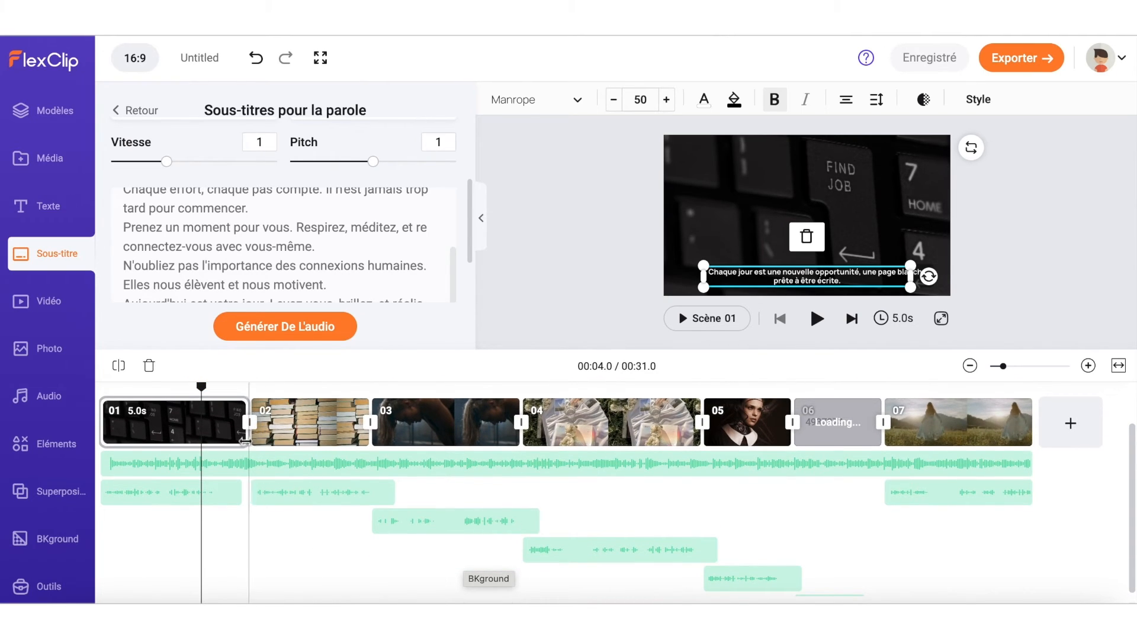
pyautogui.scroll(1, 753, 527)
pyautogui.scroll(-1, 448, 552)
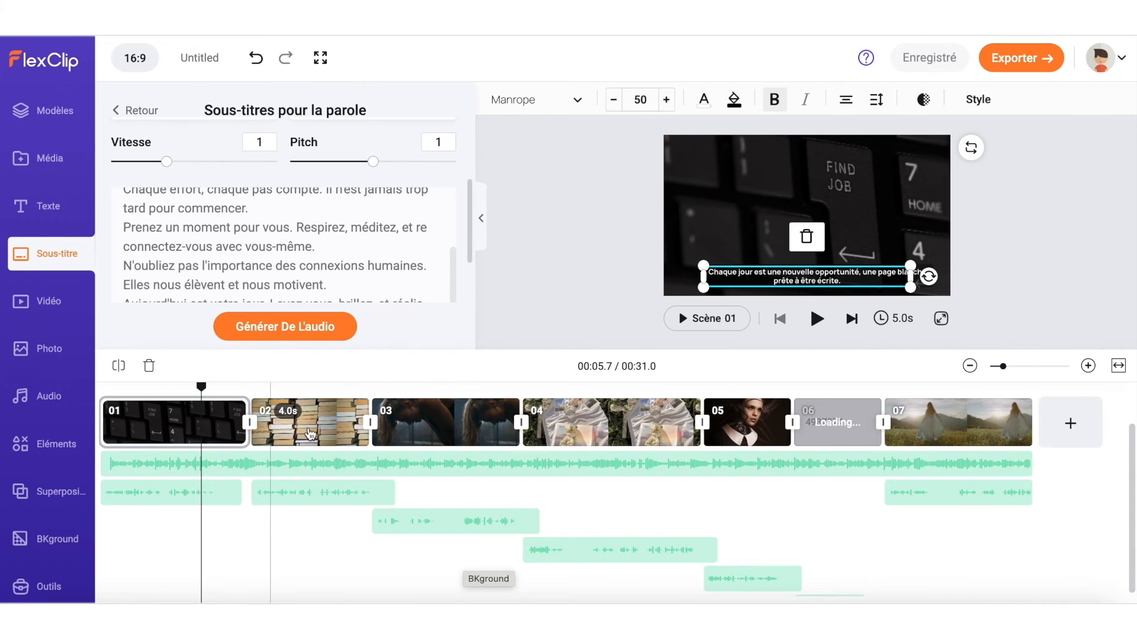
pyautogui.click(310, 434)
pyautogui.moveTo(516, 471); pyautogui.dragTo(545, 471)
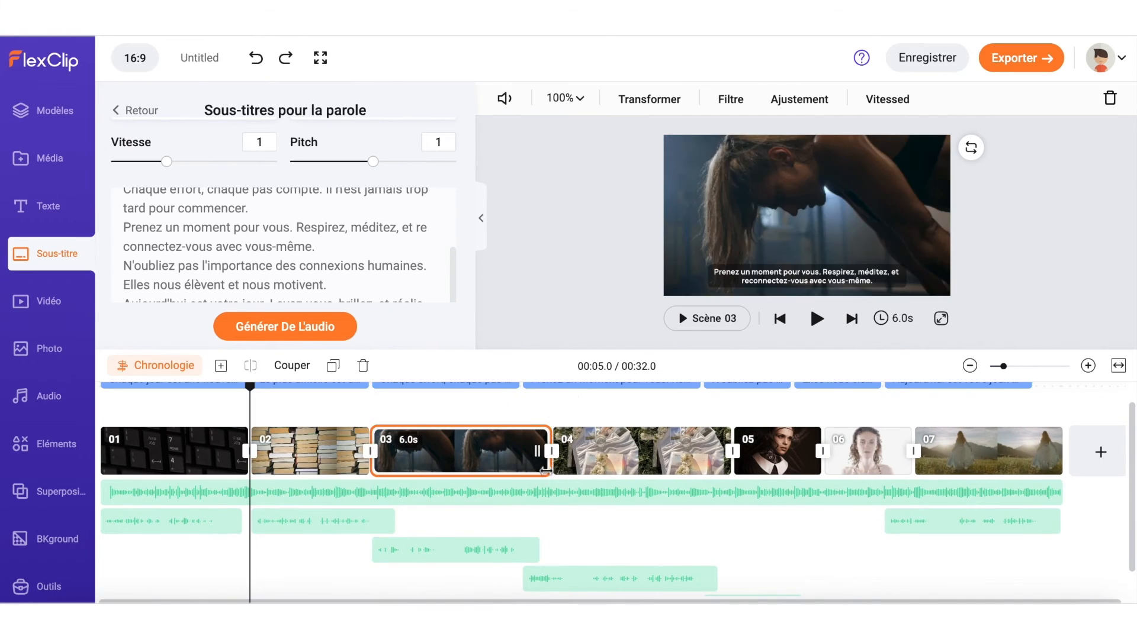
pyautogui.moveTo(461, 541); pyautogui.dragTo(456, 525)
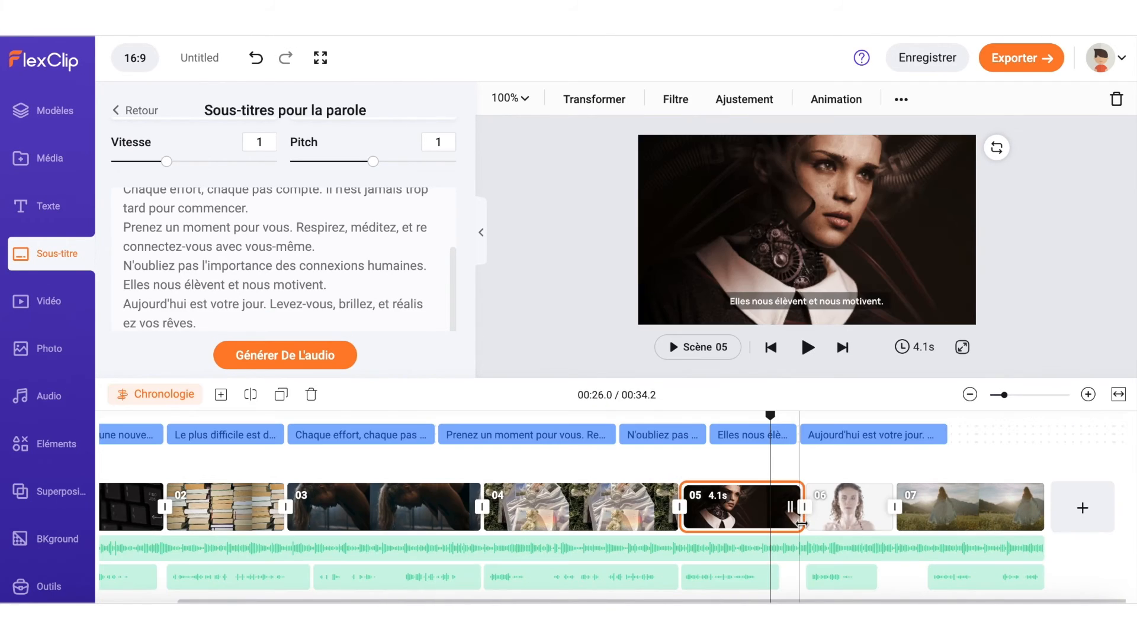
pyautogui.moveTo(801, 524); pyautogui.dragTo(786, 520)
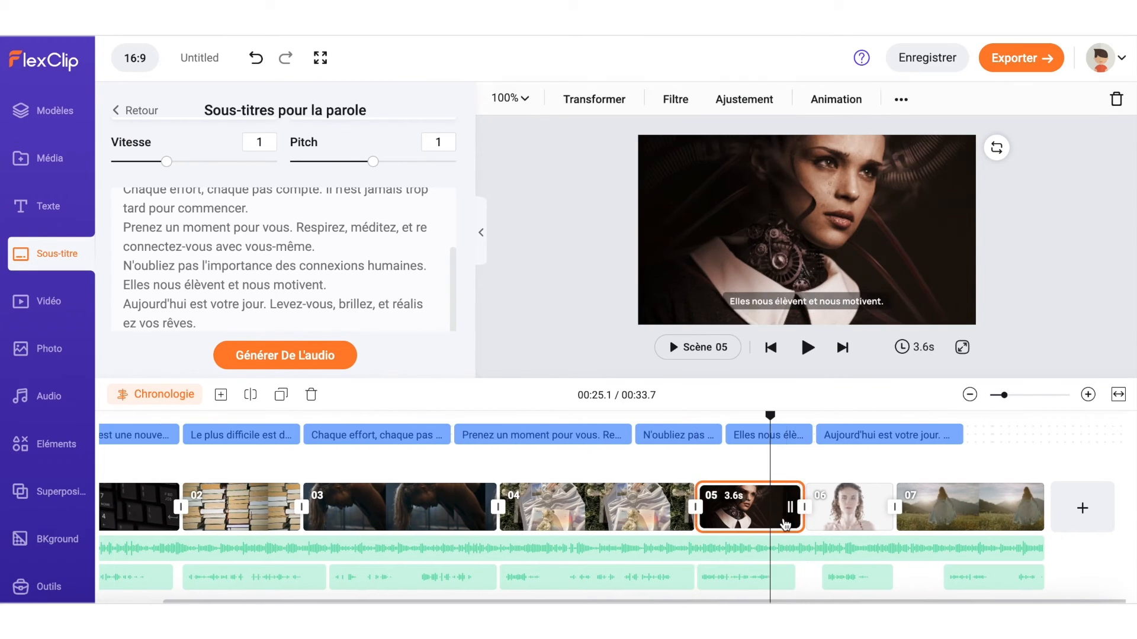
# Move the last two narration clips so they play within scenes 06 and 07
pyautogui.click(832, 576)
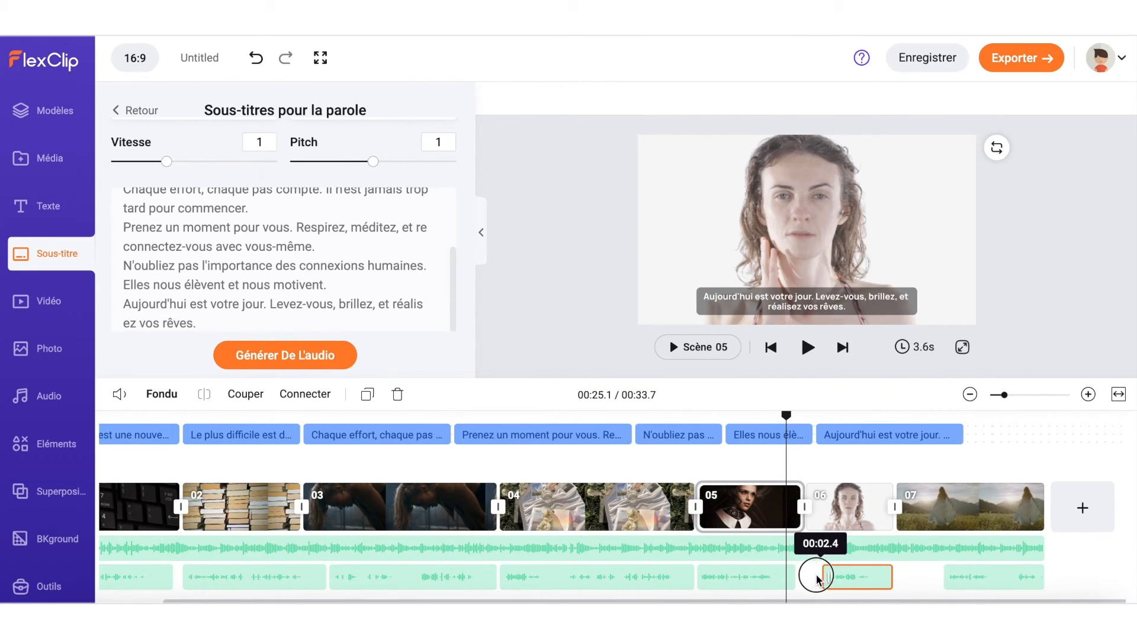
pyautogui.moveTo(817, 577); pyautogui.dragTo(799, 575)
pyautogui.moveTo(956, 577); pyautogui.dragTo(907, 576)
# Retime the subtitles from scene 03 through scene 07 so each one spans its matching scene
pyautogui.hscroll(-2, 766, 534)
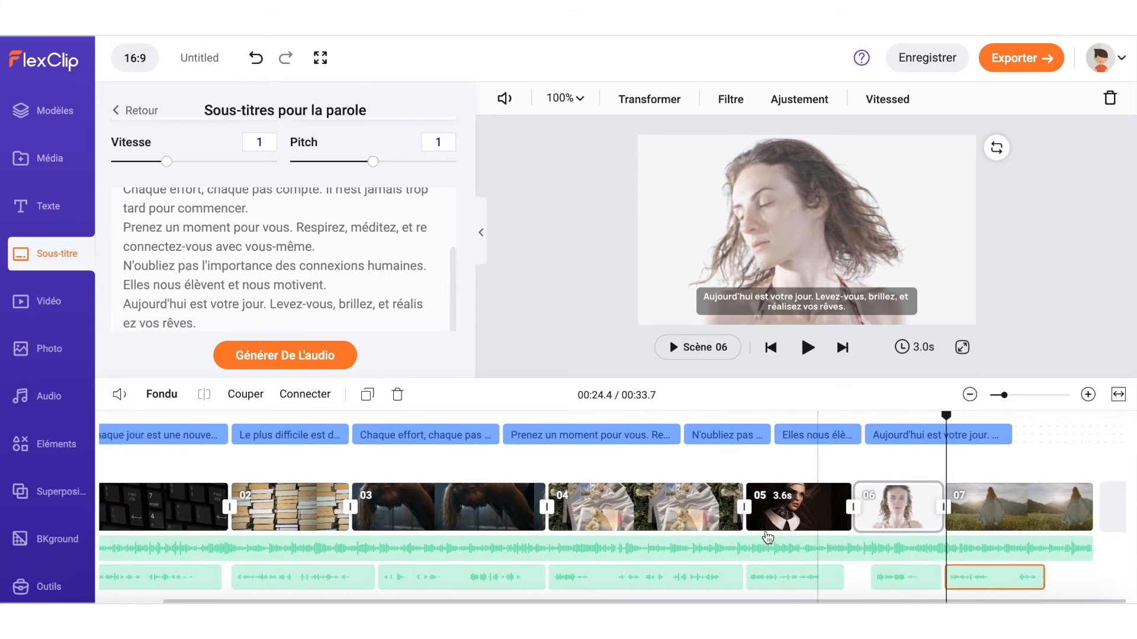
pyautogui.click(233, 437)
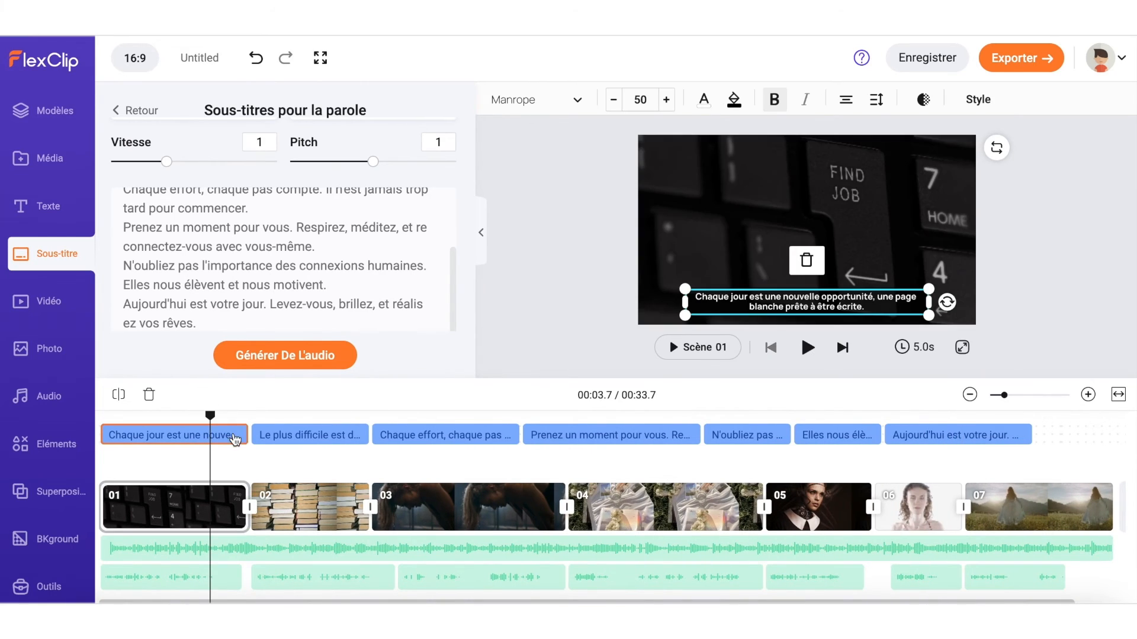
pyautogui.moveTo(243, 437)
pyautogui.mouseDown()
pyautogui.moveTo(223, 437)
pyautogui.moveTo(245, 438)
pyautogui.mouseUp()
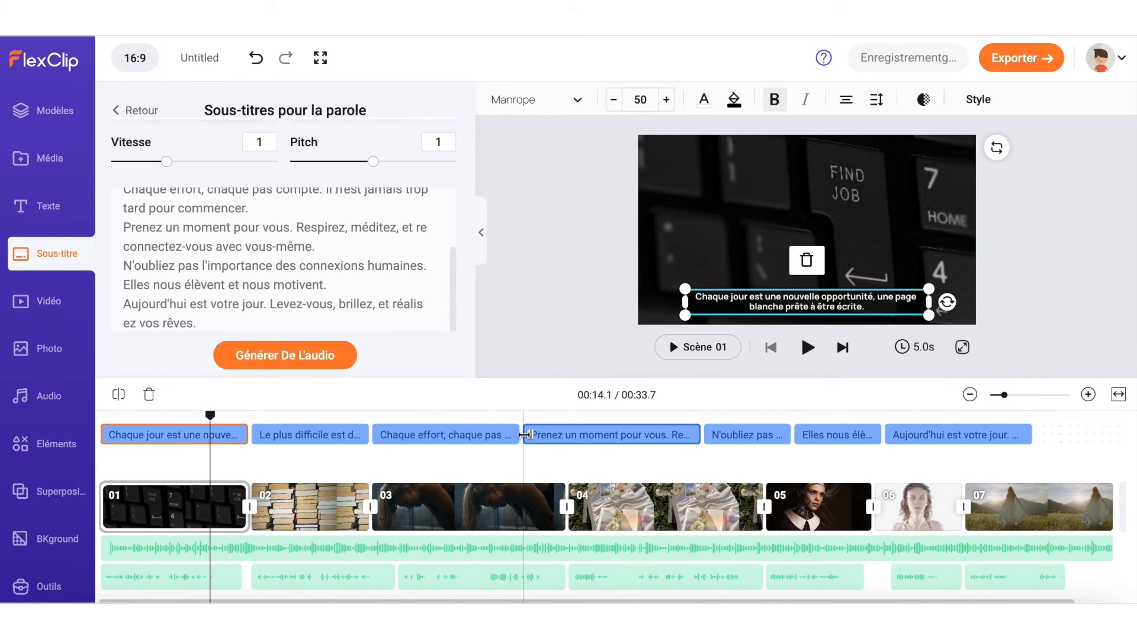
pyautogui.moveTo(524, 435); pyautogui.dragTo(567, 435)
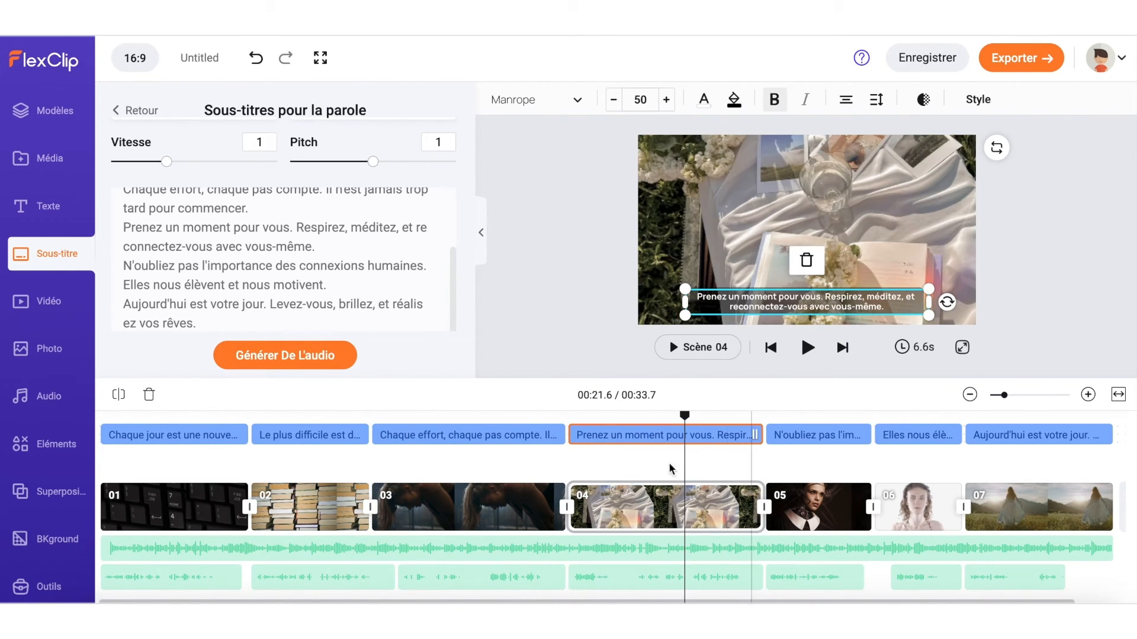
pyautogui.hscroll(1, 607, 473)
# Replace scene 01 with the 0:11 clip of hands on an open book from a "page" video search, trimmed to 5.0 s
pyautogui.click(179, 514)
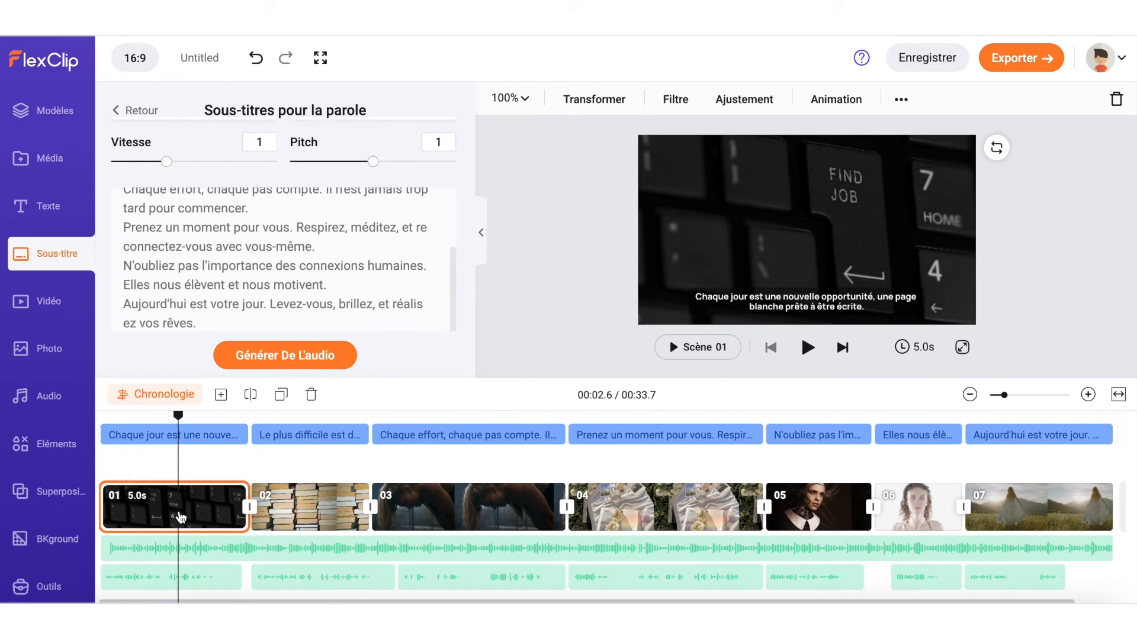
pyautogui.click(47, 312)
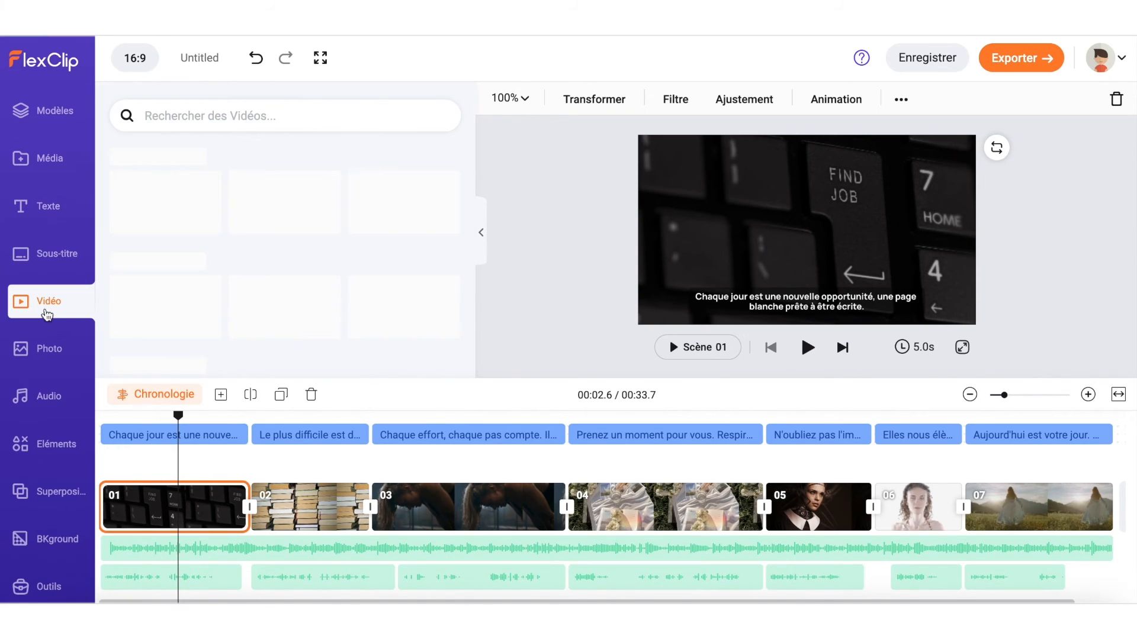
pyautogui.click(194, 123)
pyautogui.write('page')
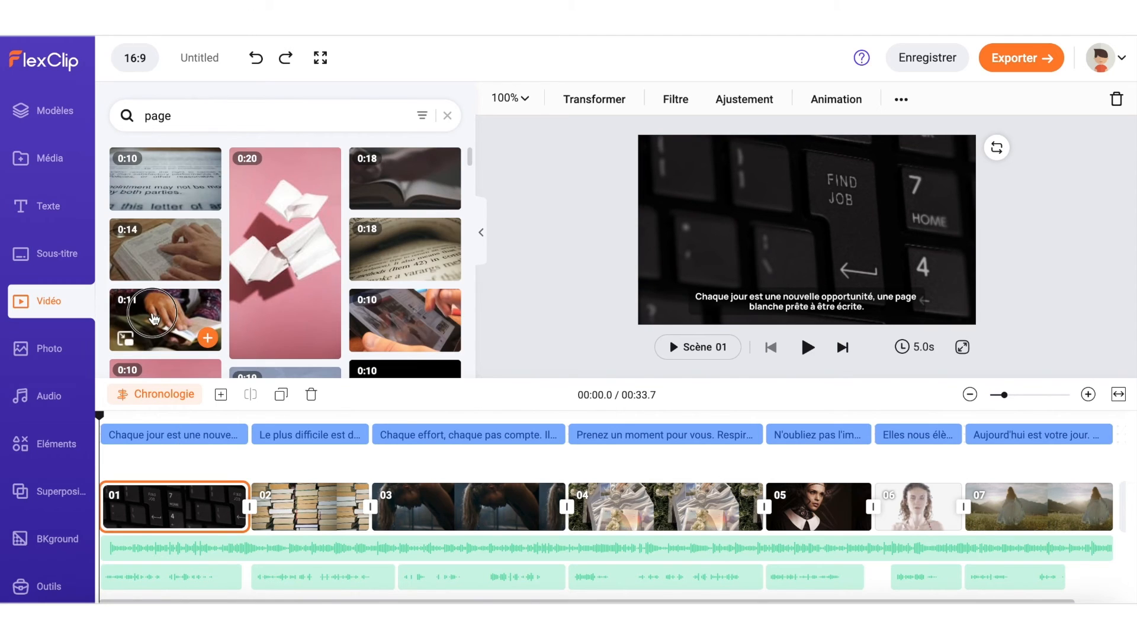
pyautogui.click(194, 319)
pyautogui.moveTo(194, 320); pyautogui.dragTo(182, 503)
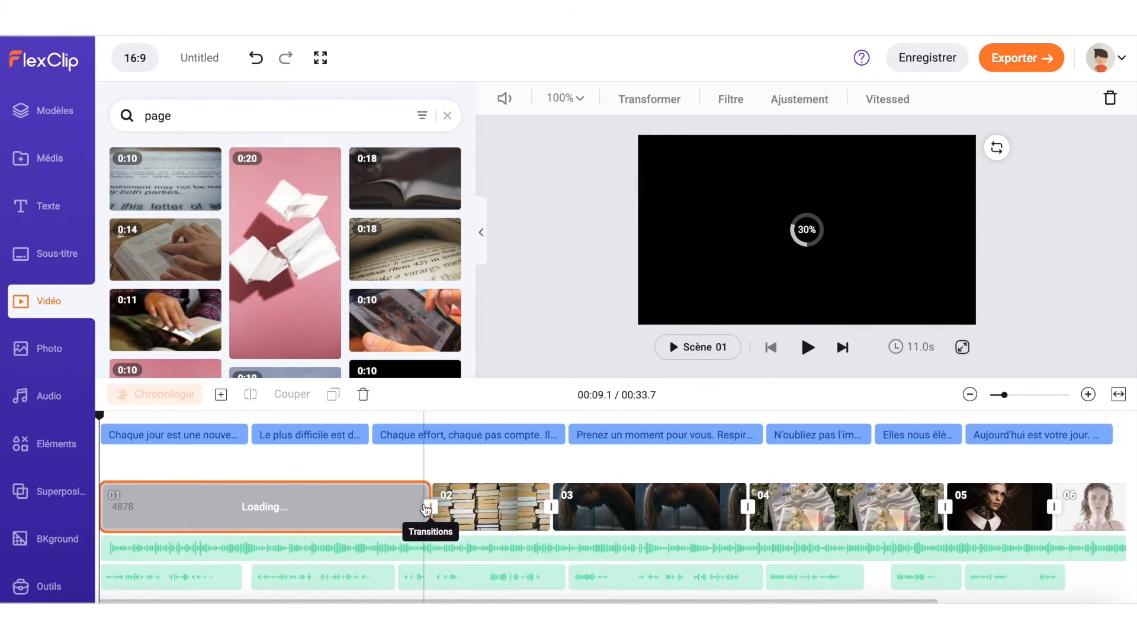
pyautogui.moveTo(431, 500); pyautogui.dragTo(249, 502)
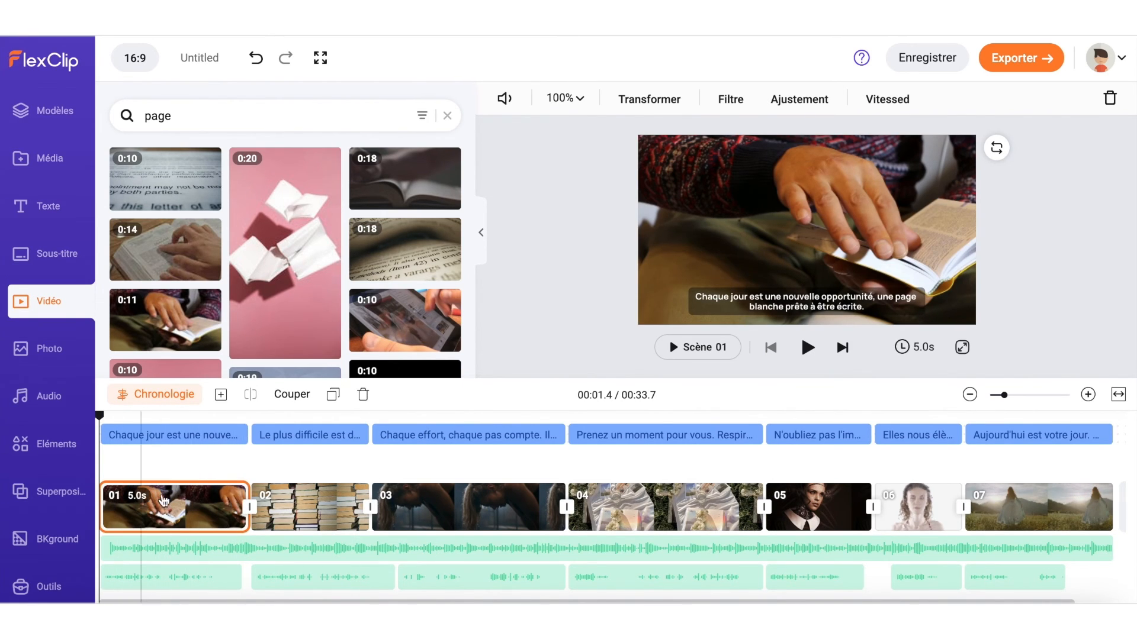
# Check the footage of scenes 02 through 07 one after another against their subtitles
pyautogui.click(323, 508)
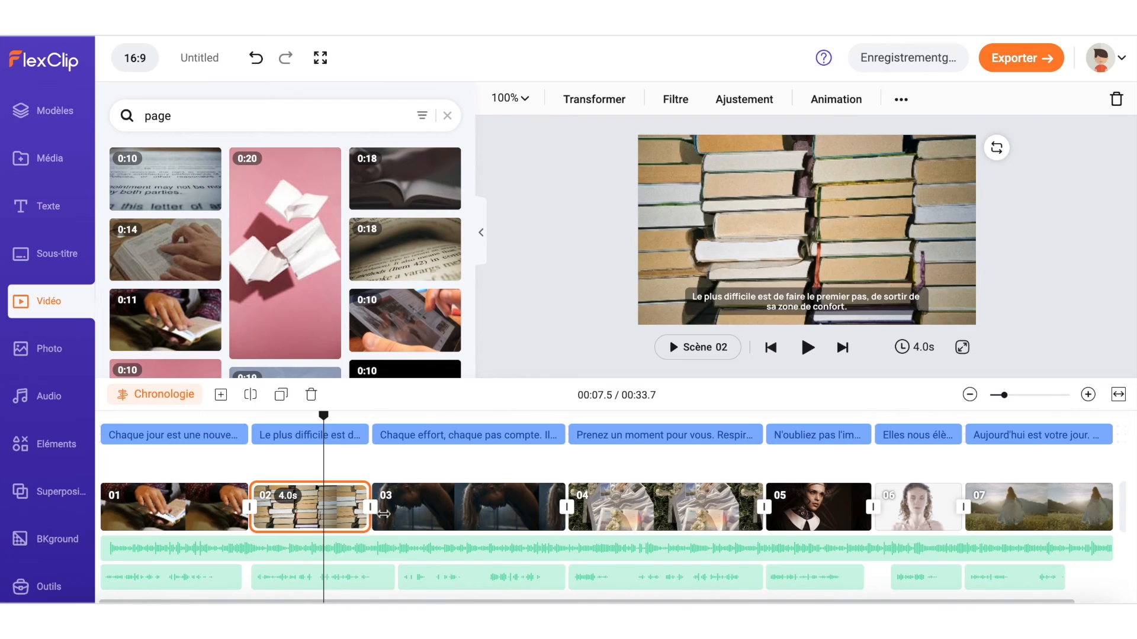
pyautogui.click(427, 513)
pyautogui.click(597, 509)
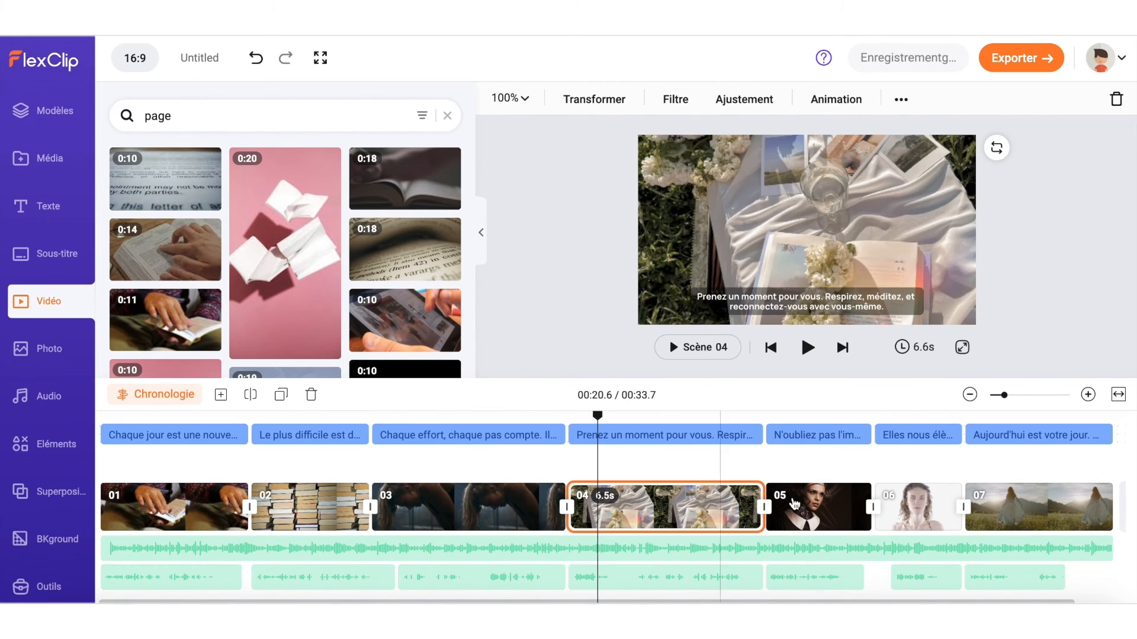
pyautogui.click(811, 509)
pyautogui.click(926, 509)
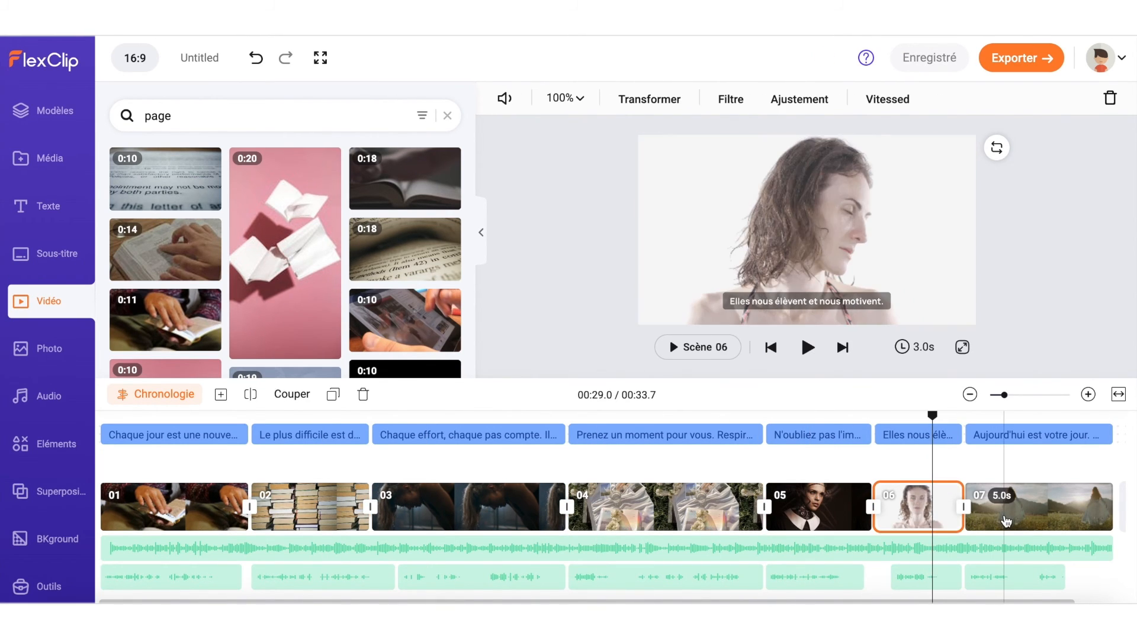
pyautogui.click(1005, 516)
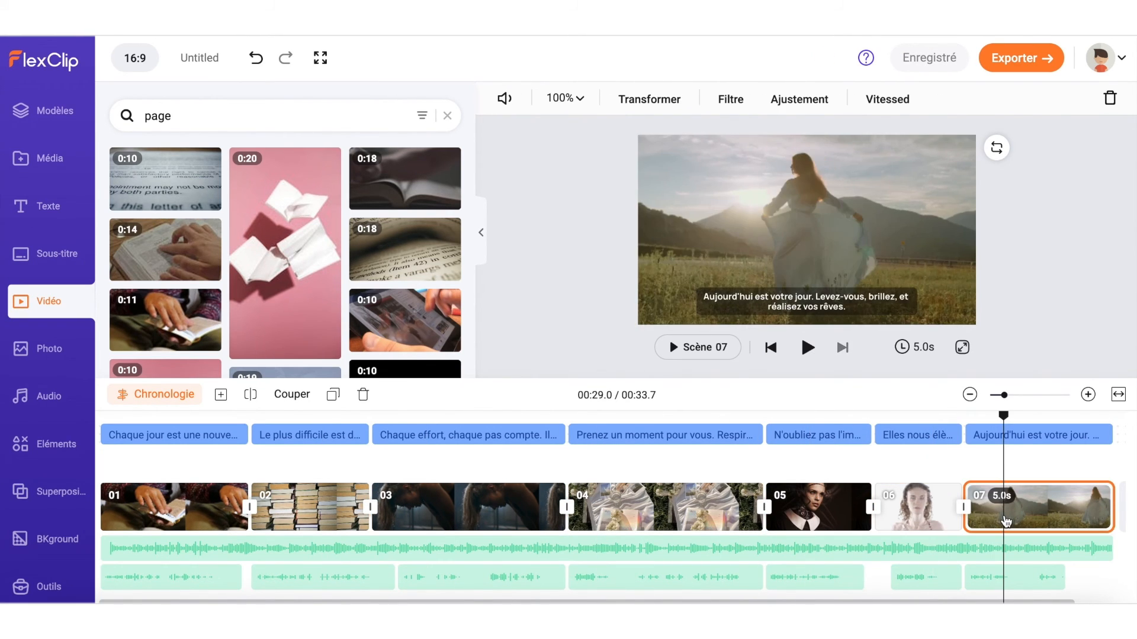
# Add the geometric-shape zoom transition from the Forme Basique category between scenes 01 and 02
pyautogui.click(251, 509)
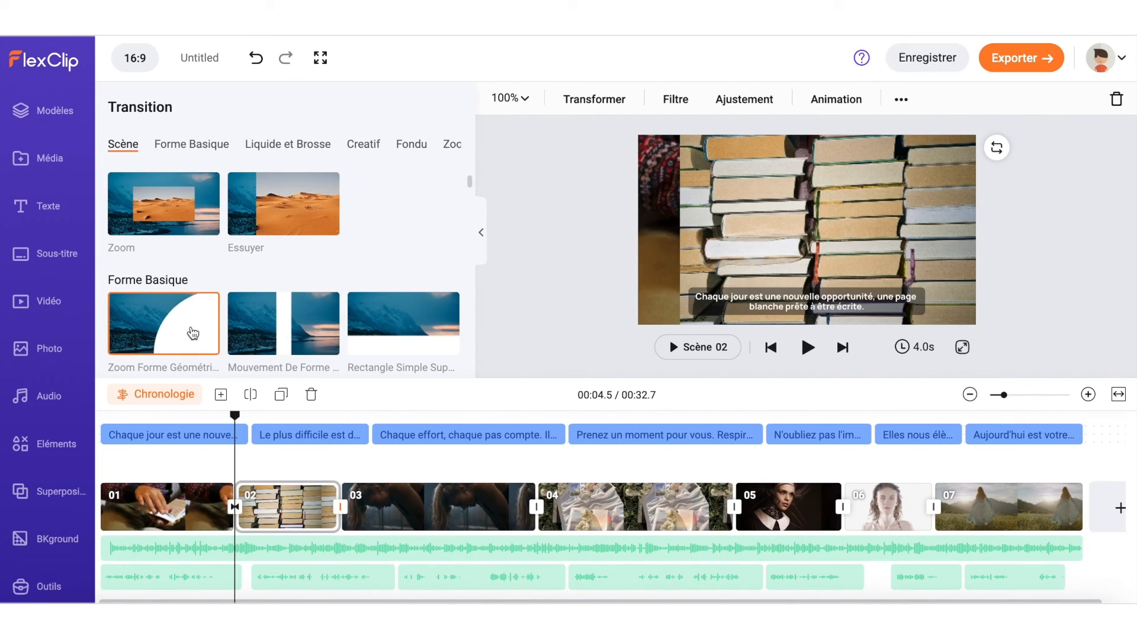
pyautogui.click(191, 333)
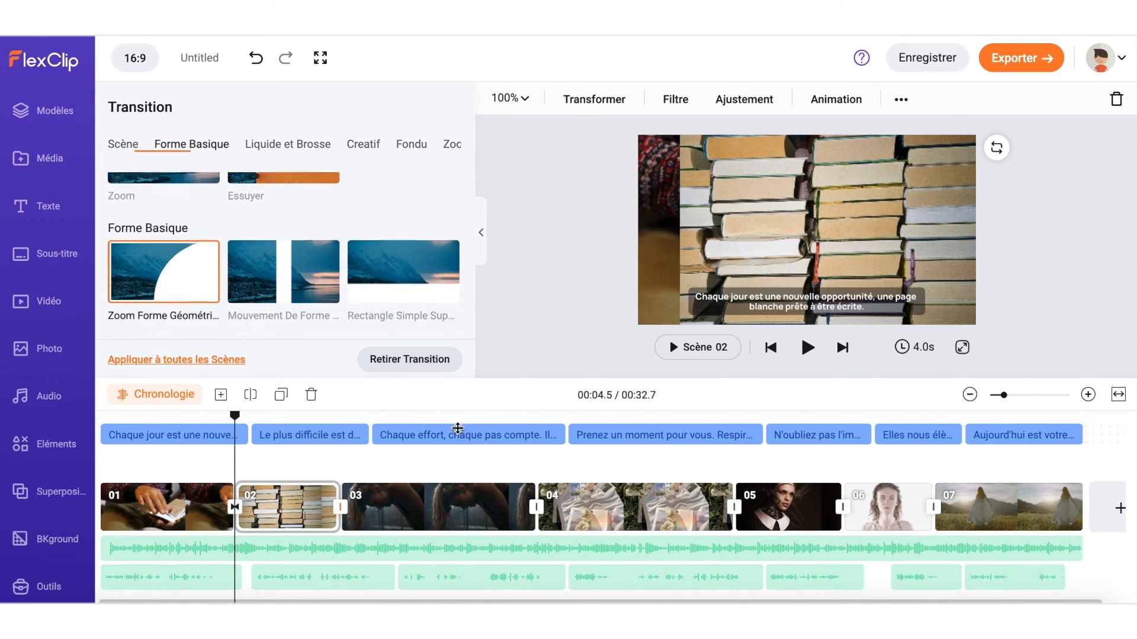
# Lower the volume of the Spring Serenade background music track to 6
pyautogui.click(240, 550)
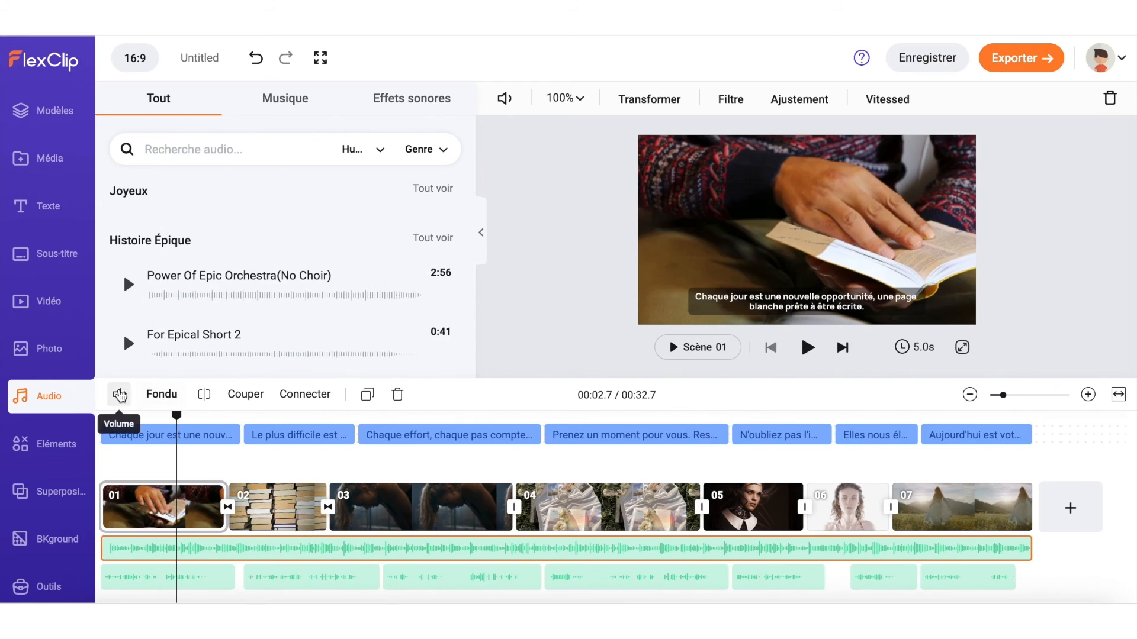
pyautogui.click(120, 395)
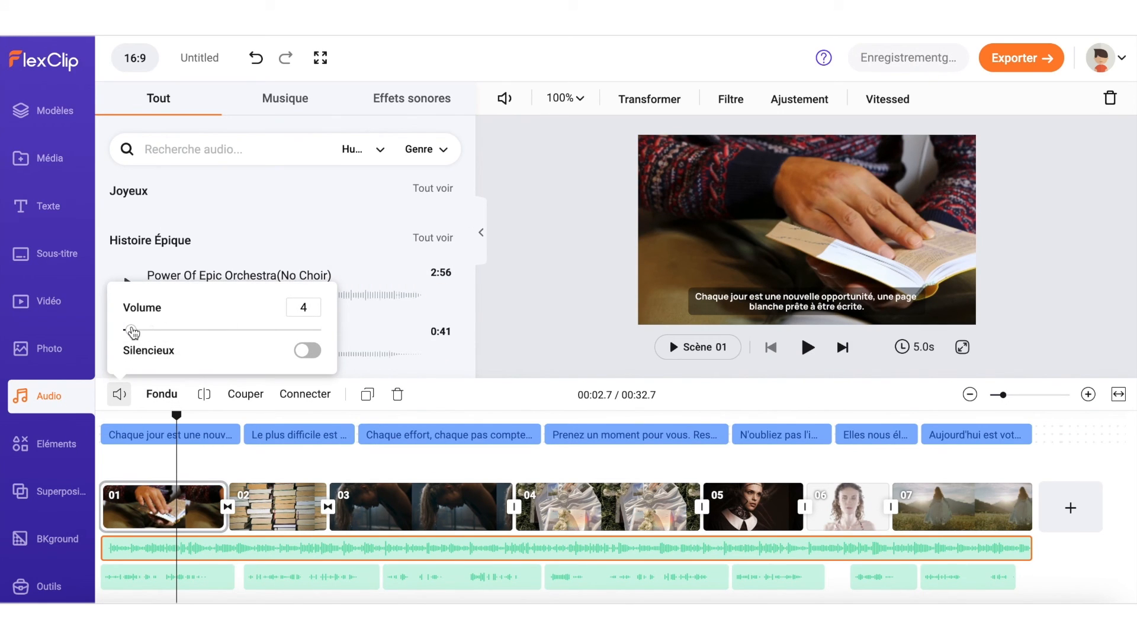
pyautogui.moveTo(133, 331); pyautogui.dragTo(136, 330)
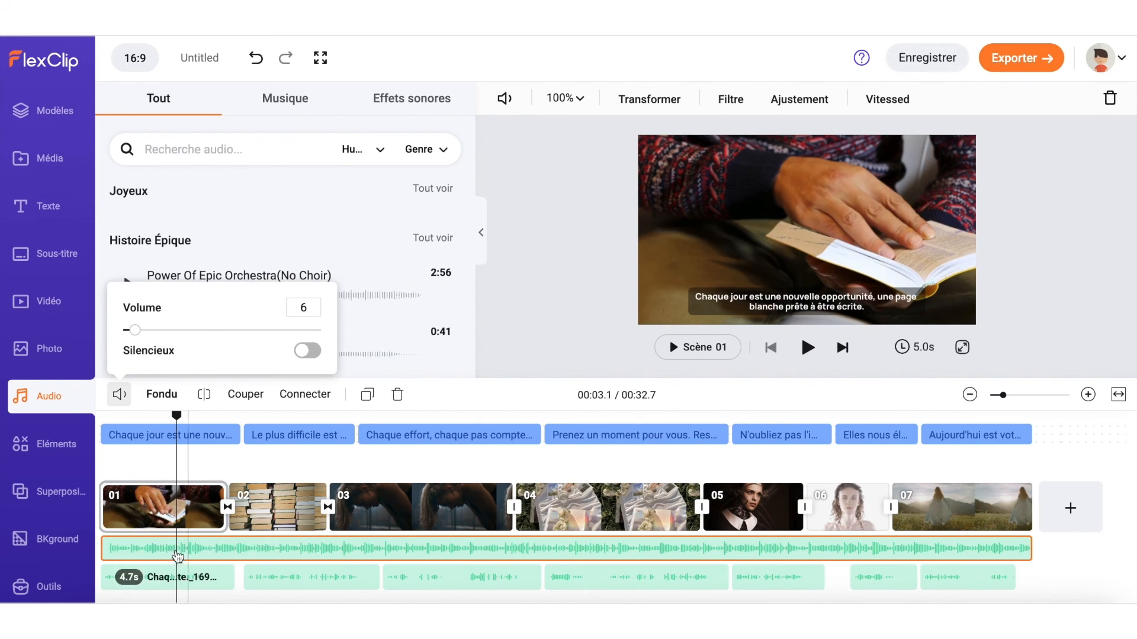
# Play the video from the beginning to check the music level against the voice-over, ending the preview in scene 03
pyautogui.click(101, 540)
pyautogui.press('space')
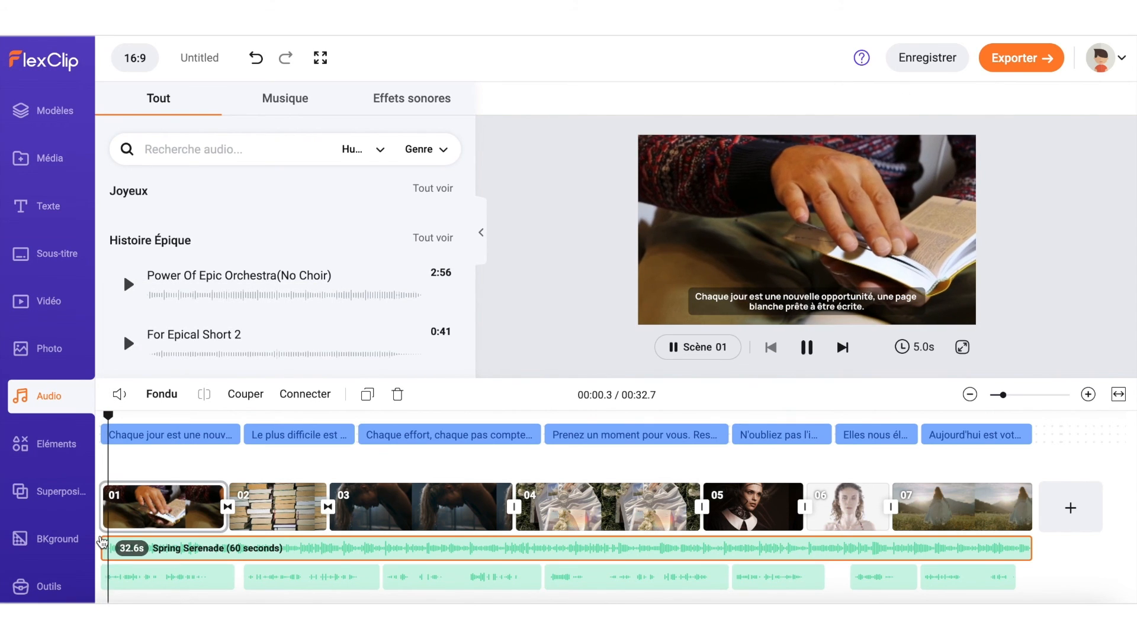
pyautogui.click(409, 473)
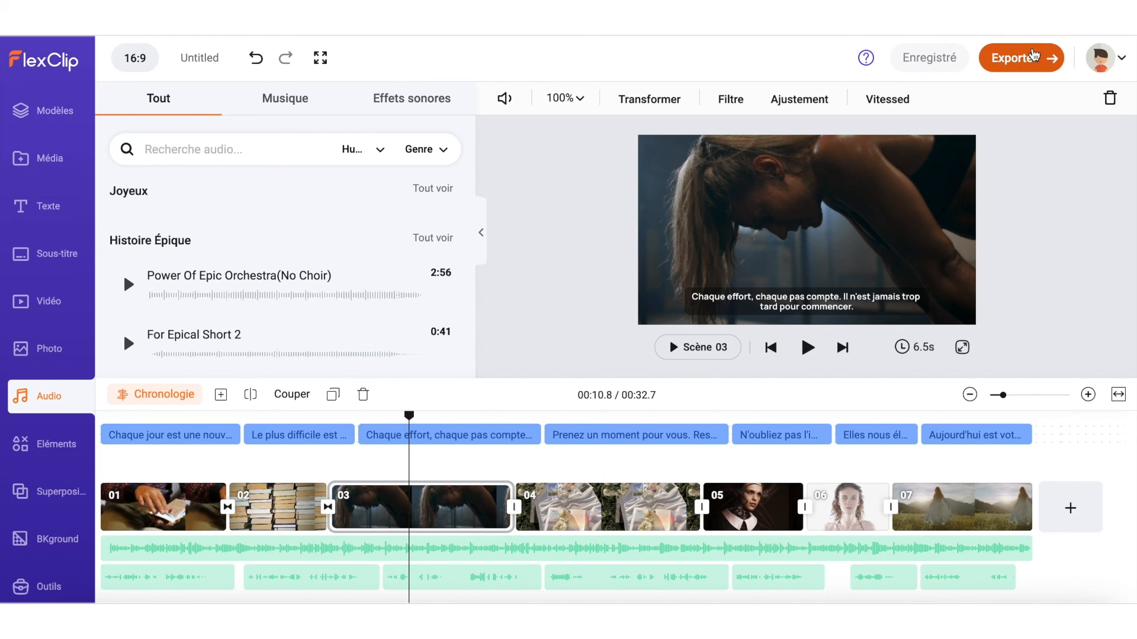
# Open the export format options for the finished video
pyautogui.click(1034, 57)
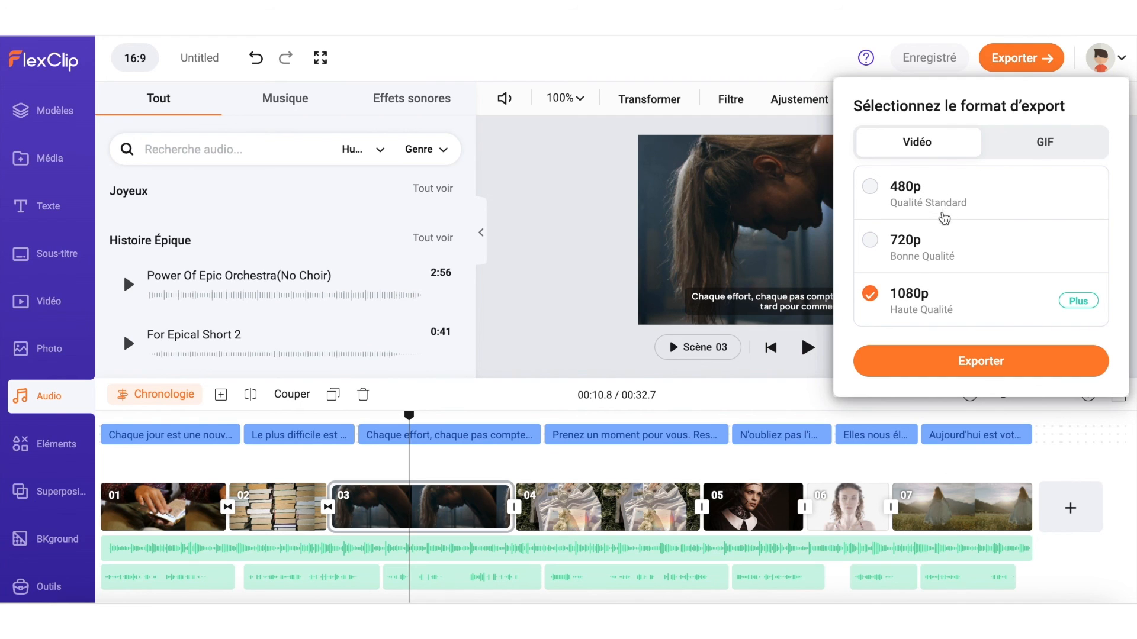